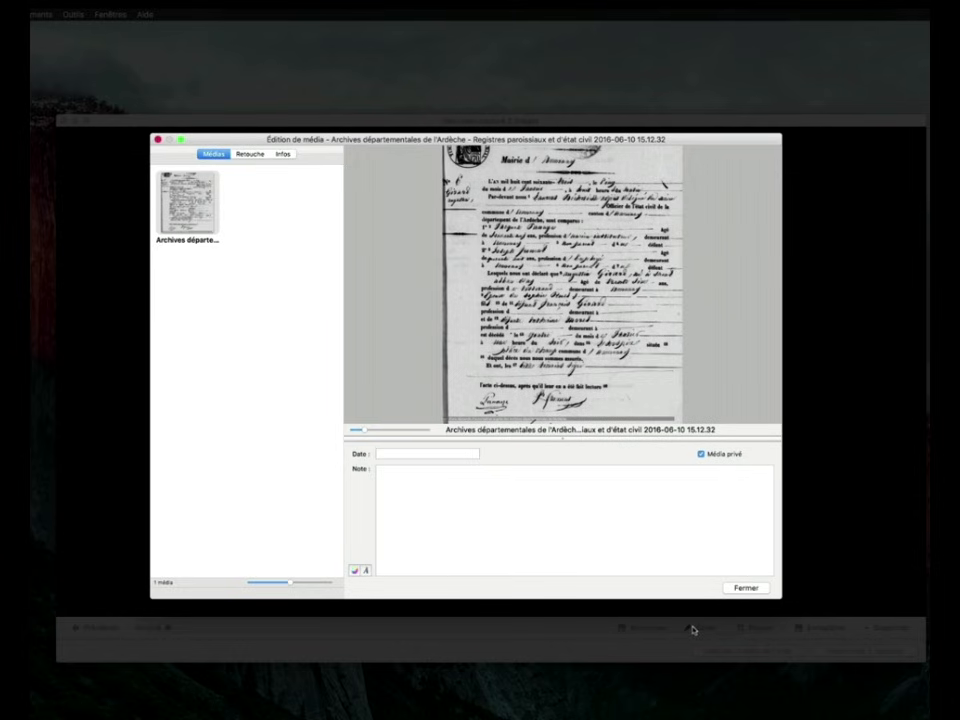
- Raise the brightness and contrast of the captured record image, apply the retouch and close the media editor
{"action": "left_click", "coordinate": [250, 154]}
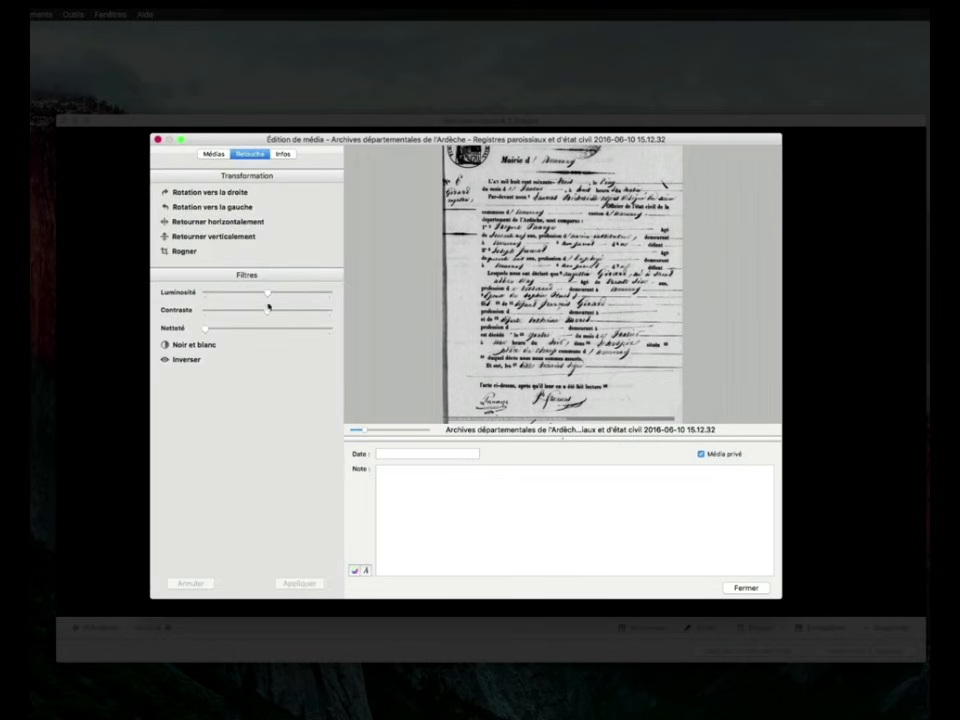
{"action": "left_click_drag", "start_coordinate": [267, 306], "coordinate": [293, 312]}
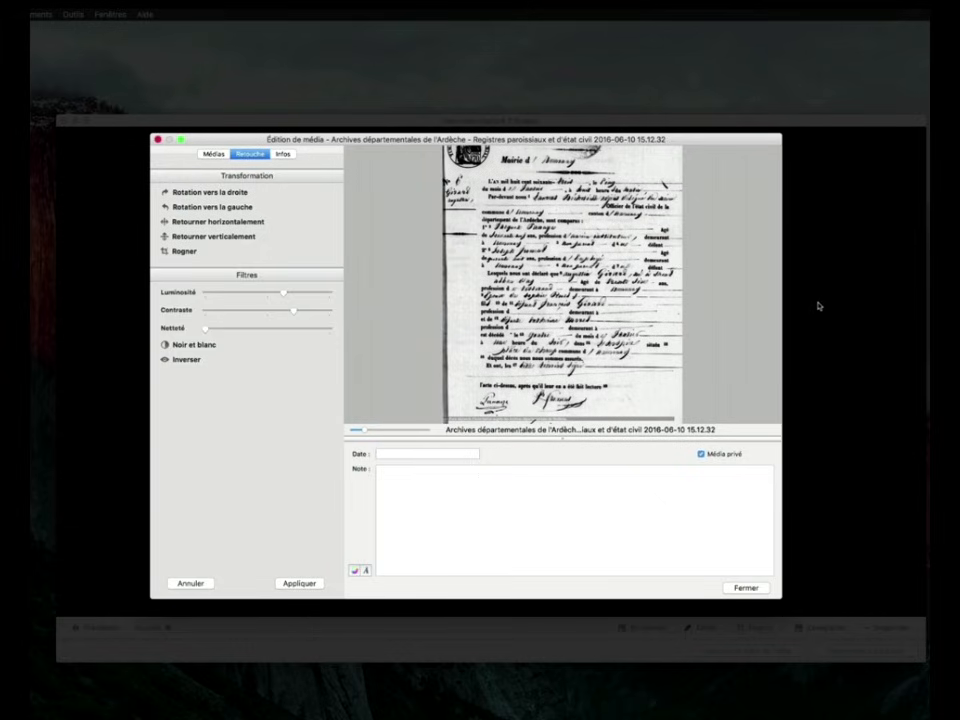
{"action": "left_click", "coordinate": [397, 453]}
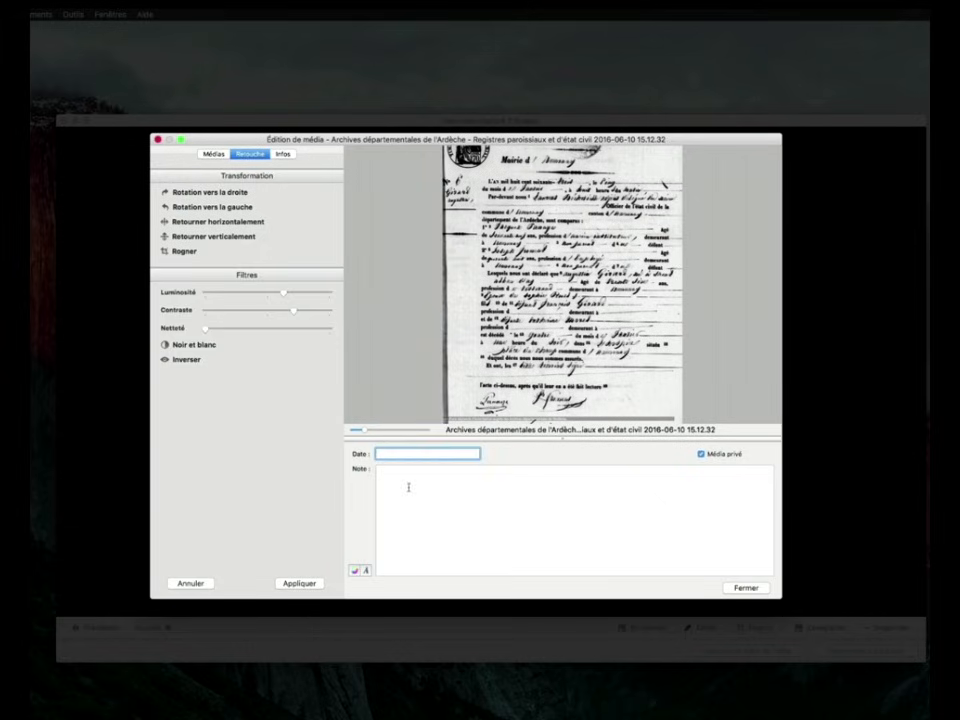
{"action": "left_click", "coordinate": [408, 487]}
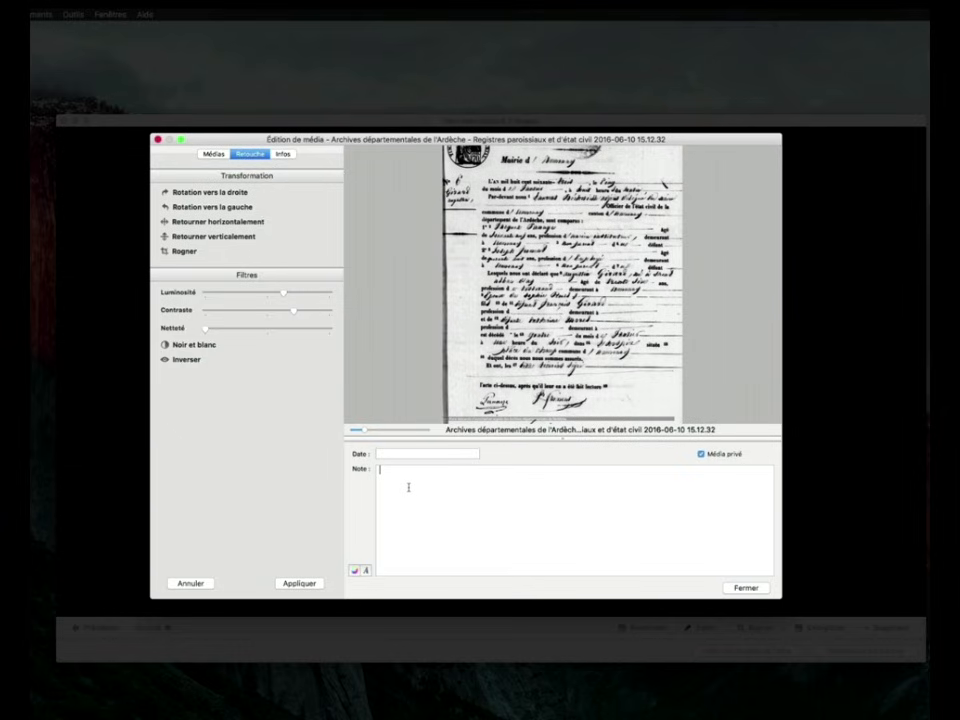
{"action": "left_click", "coordinate": [307, 584]}
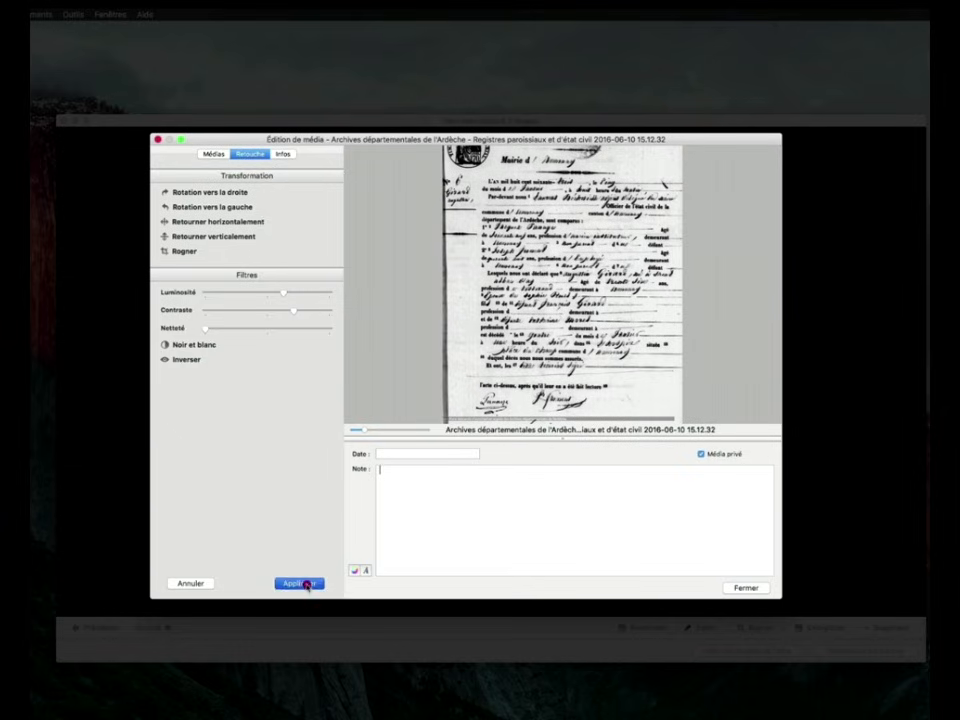
{"action": "left_click", "coordinate": [737, 589]}
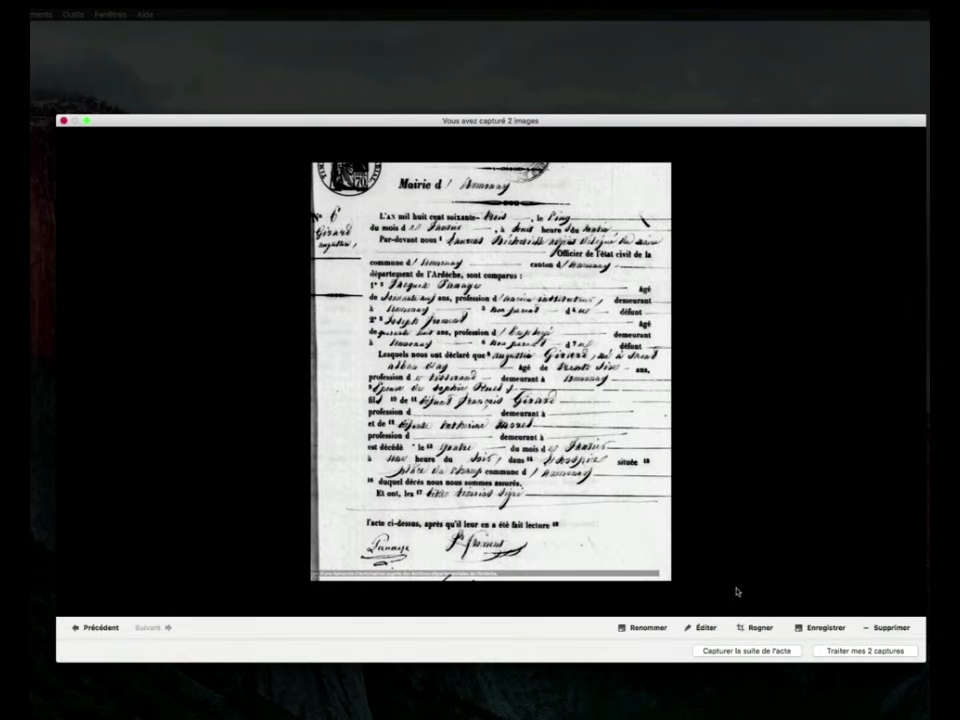
- Process the two captures through Saisir un acte with Décès as the record type
{"action": "left_click", "coordinate": [890, 651]}
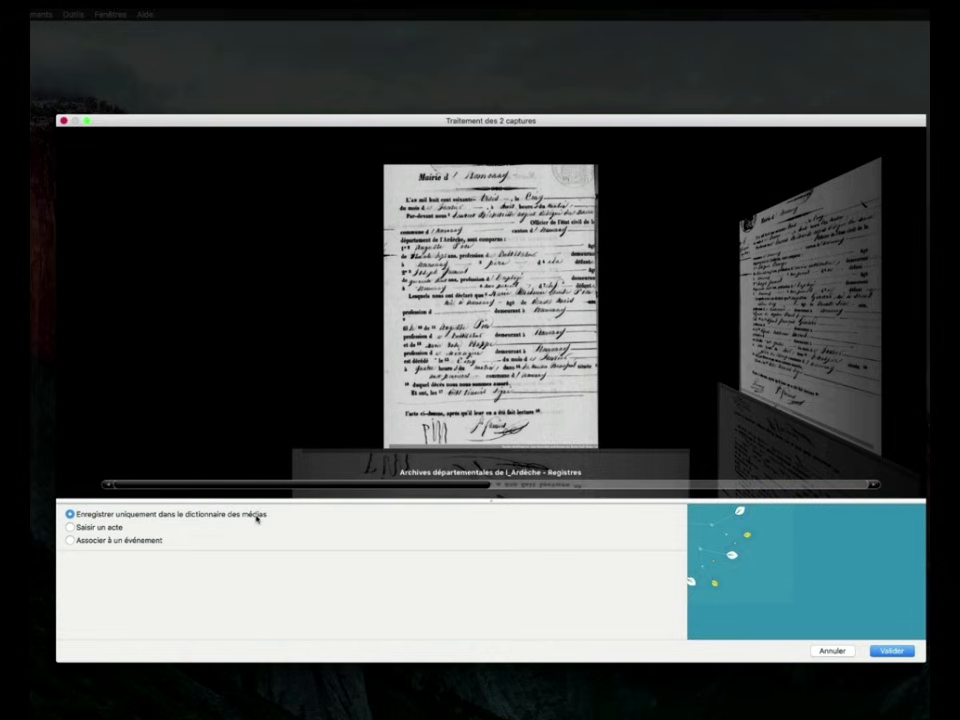
{"action": "left_click", "coordinate": [71, 527]}
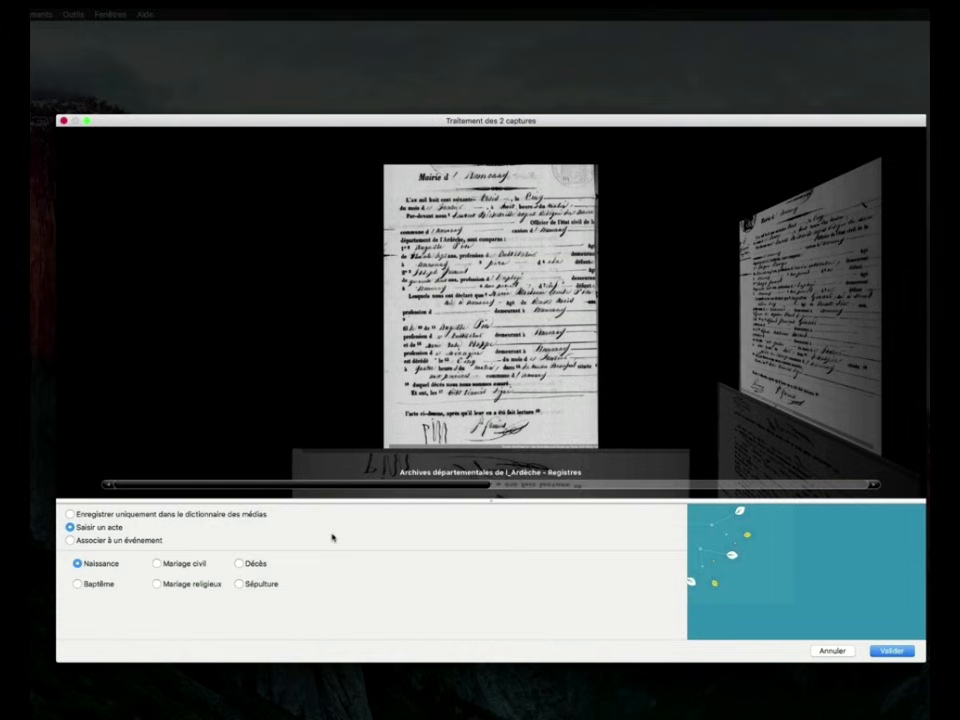
{"action": "left_click", "coordinate": [241, 563]}
{"action": "left_click", "coordinate": [889, 650]}
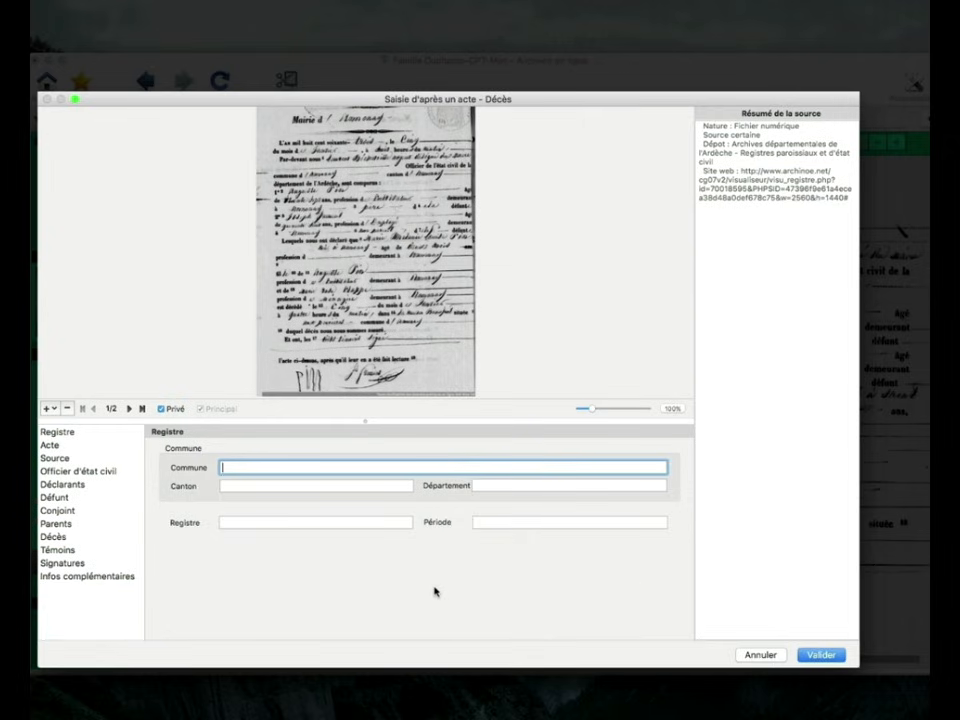
- Show the second capture in the death record form and examine the nature, certainty, repository and website in the source summary
{"action": "left_click", "coordinate": [129, 409]}
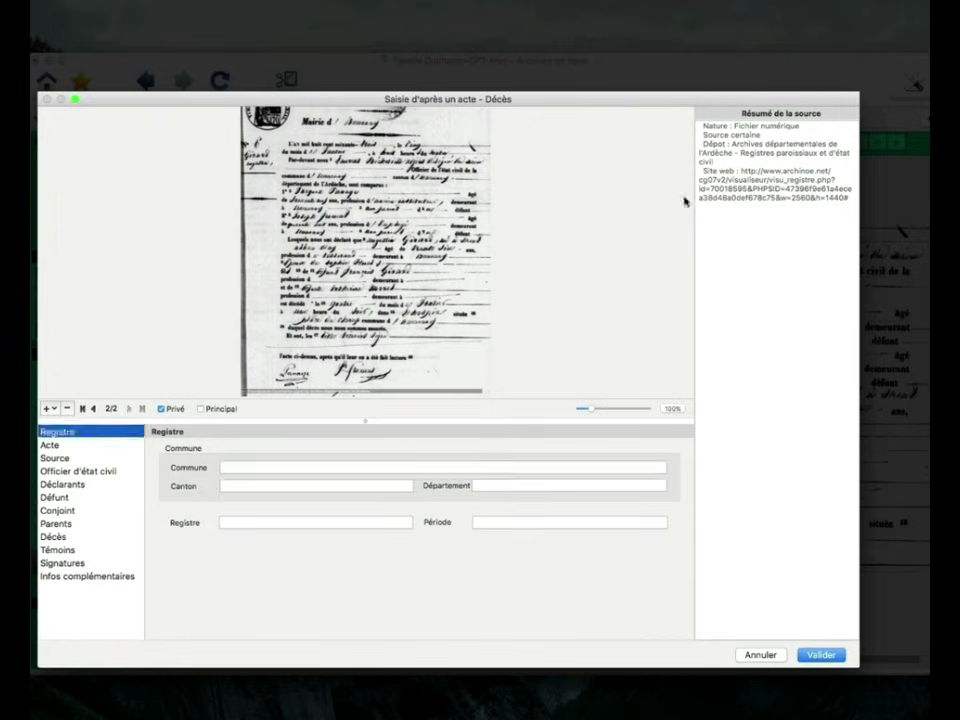
{"action": "left_click_drag", "start_coordinate": [738, 126], "coordinate": [796, 126]}
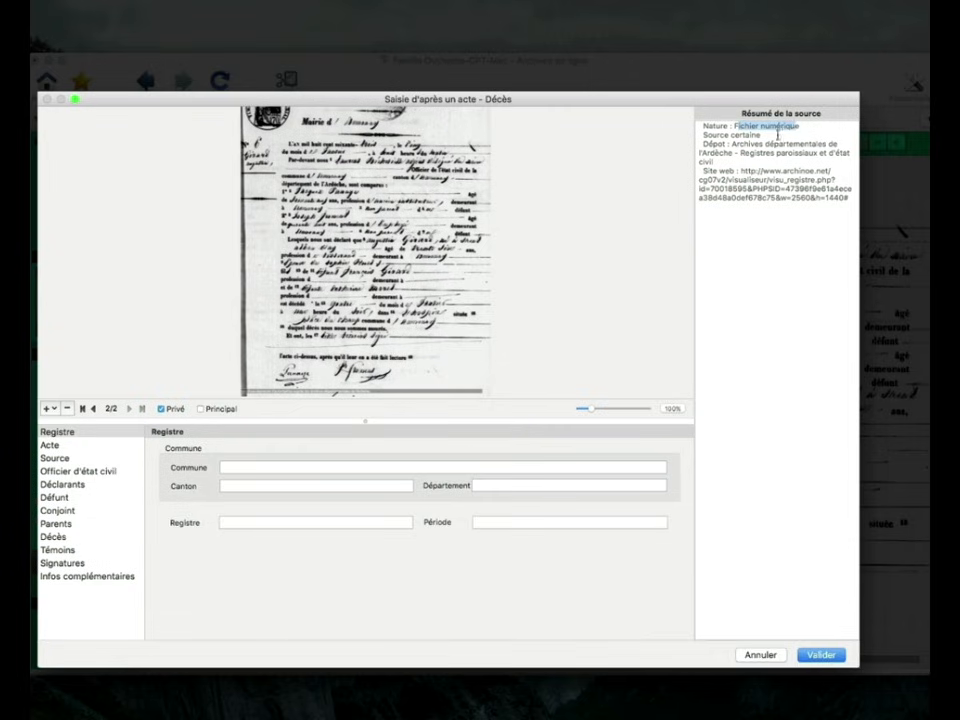
{"action": "double_click", "coordinate": [746, 135]}
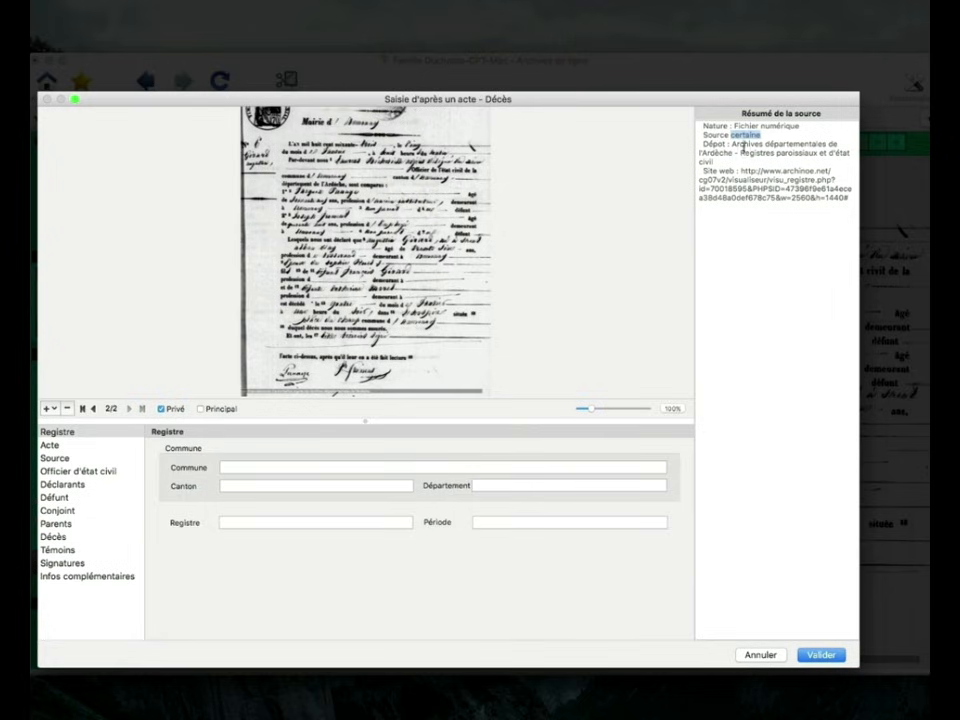
{"action": "left_click", "coordinate": [727, 153]}
{"action": "left_click_drag", "start_coordinate": [741, 170], "coordinate": [810, 205]}
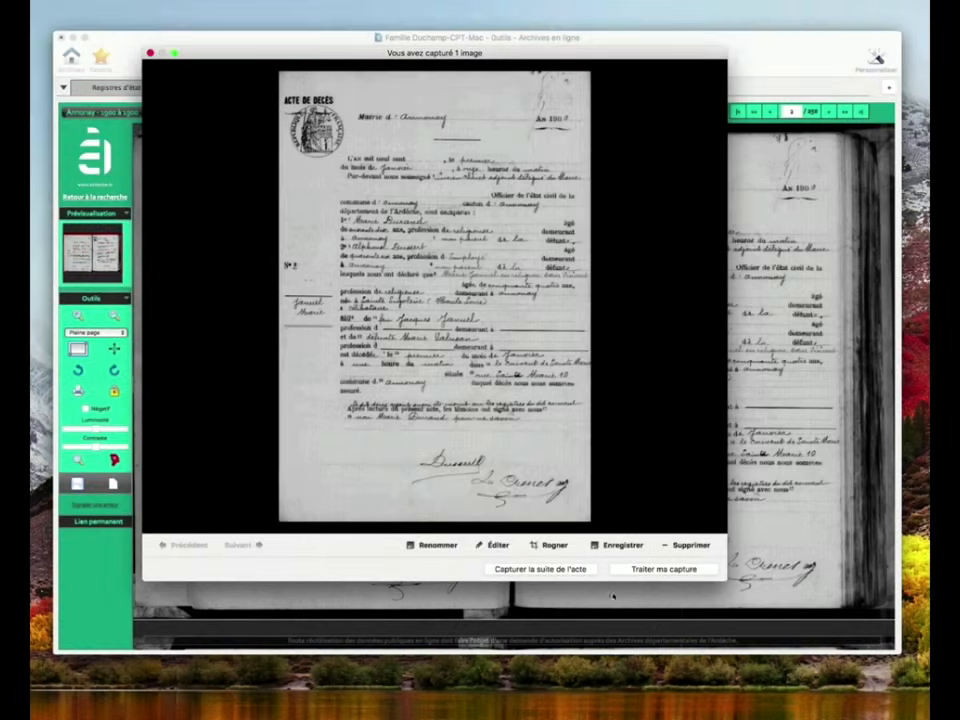
- Process the capture with Associer à un événement and choose the matching existing individual by surname
{"action": "left_click", "coordinate": [672, 571]}
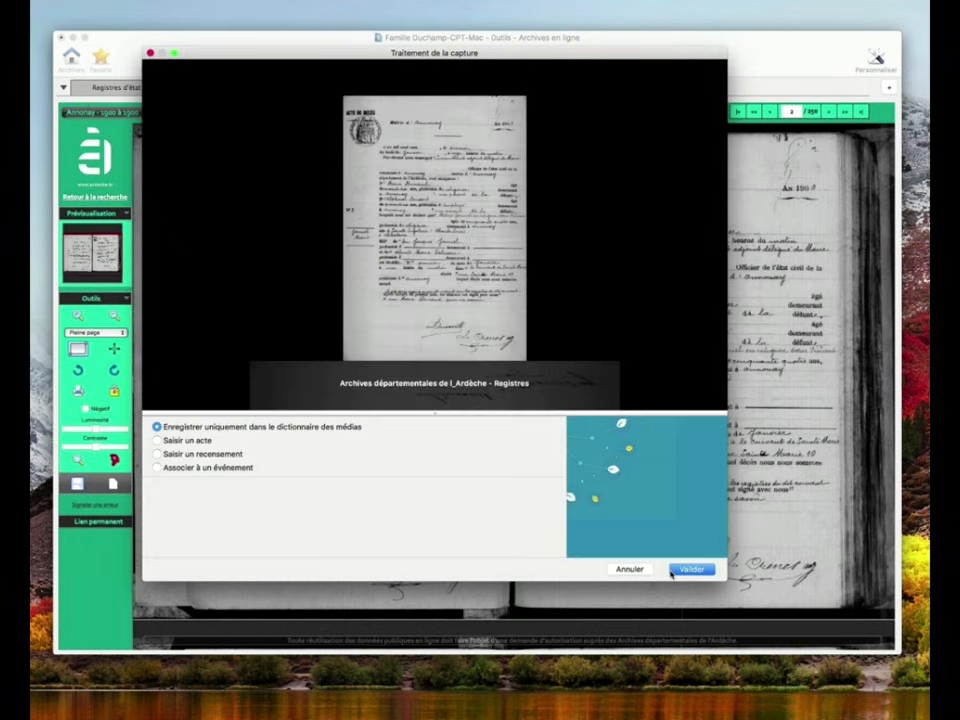
{"action": "left_click", "coordinate": [157, 468]}
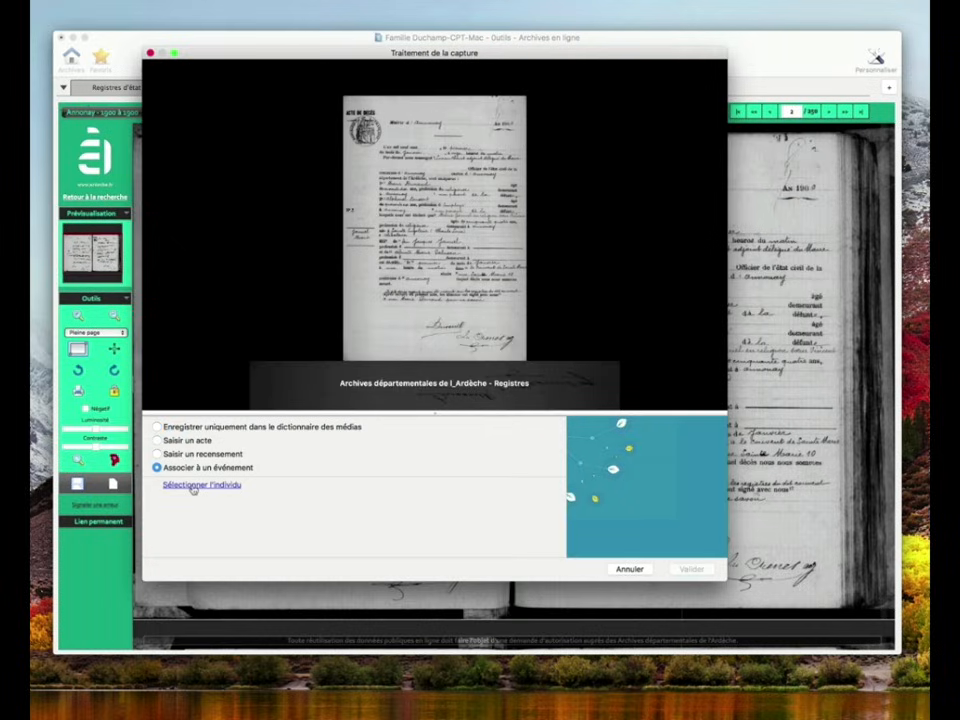
{"action": "left_click", "coordinate": [193, 486]}
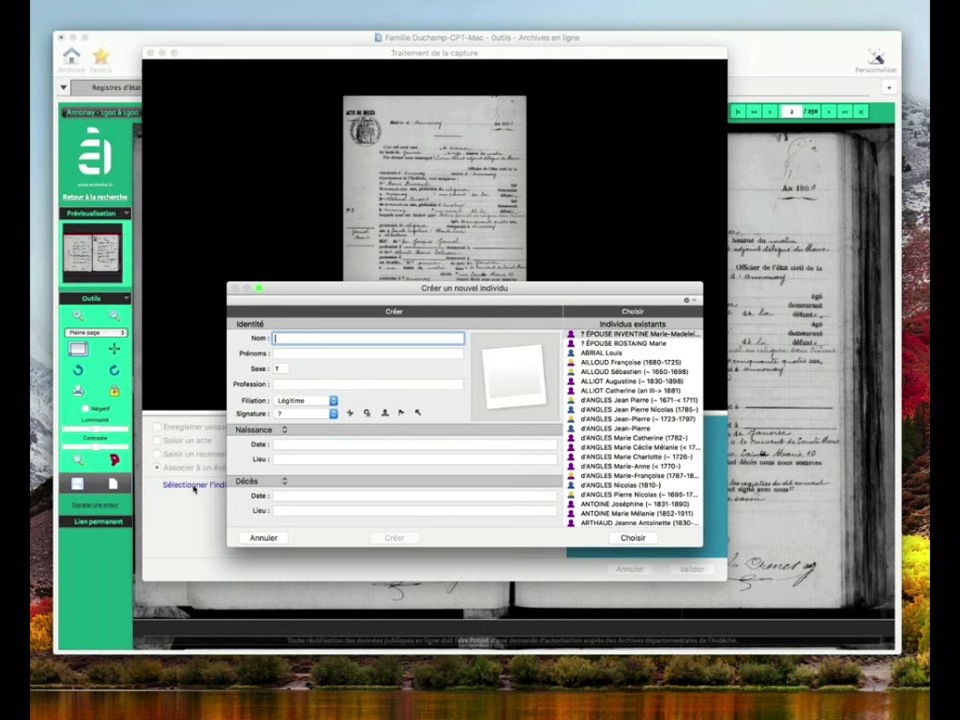
{"action": "type", "text": "REYNAUD"}
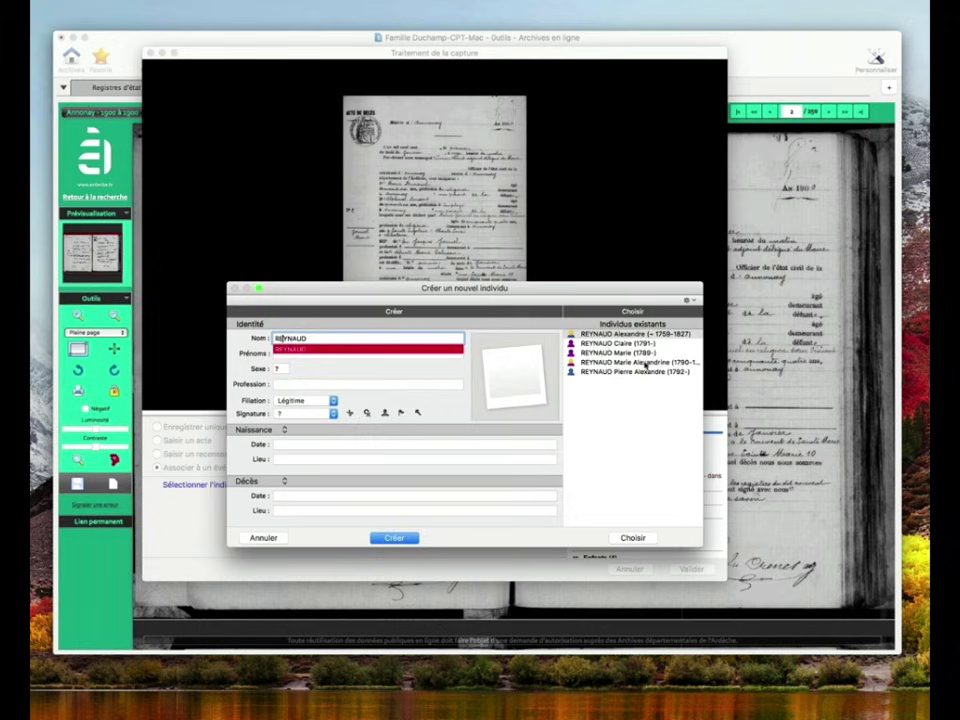
{"action": "left_click", "coordinate": [645, 363]}
{"action": "double_click", "coordinate": [645, 363]}
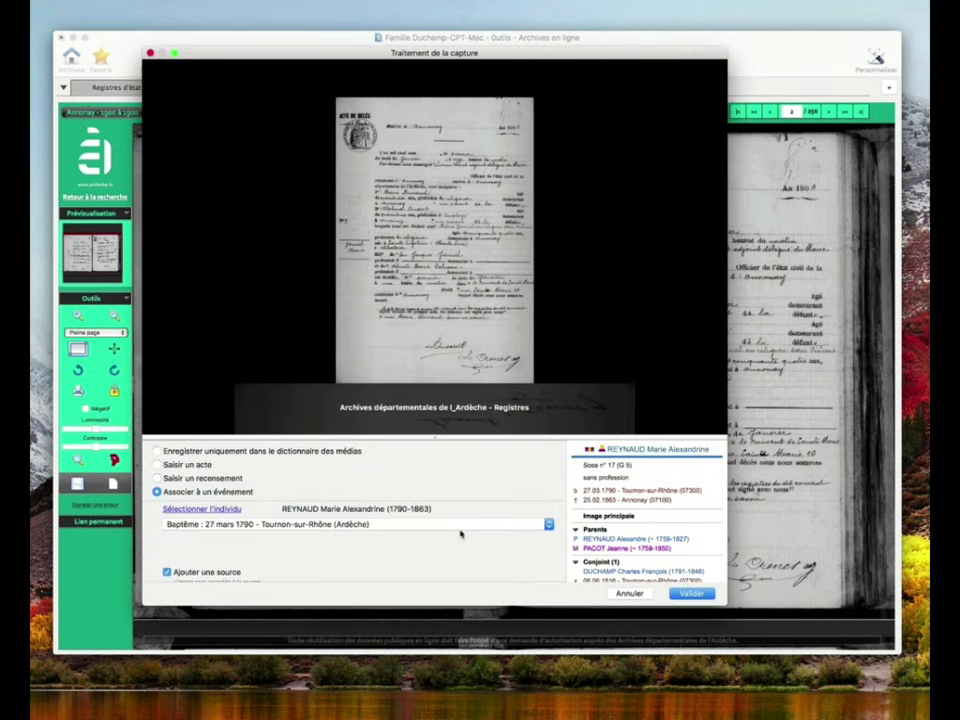
- Link the capture to the individual's 1863 death event in Annonay with Ajouter une source enabled, and validate the association
{"action": "left_click", "coordinate": [472, 526]}
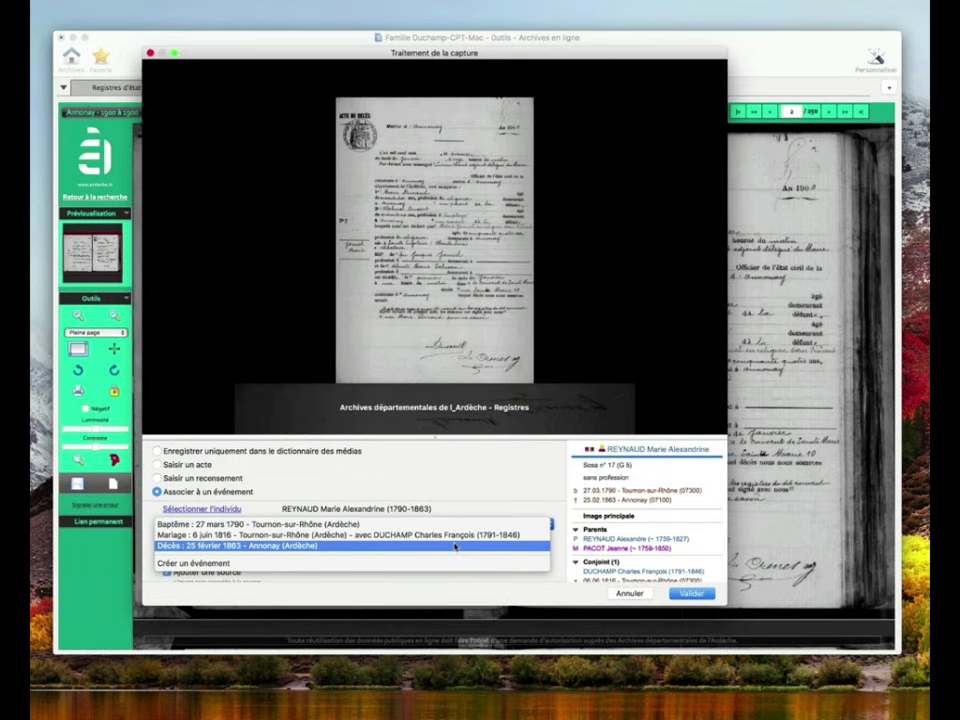
{"action": "left_click", "coordinate": [455, 546]}
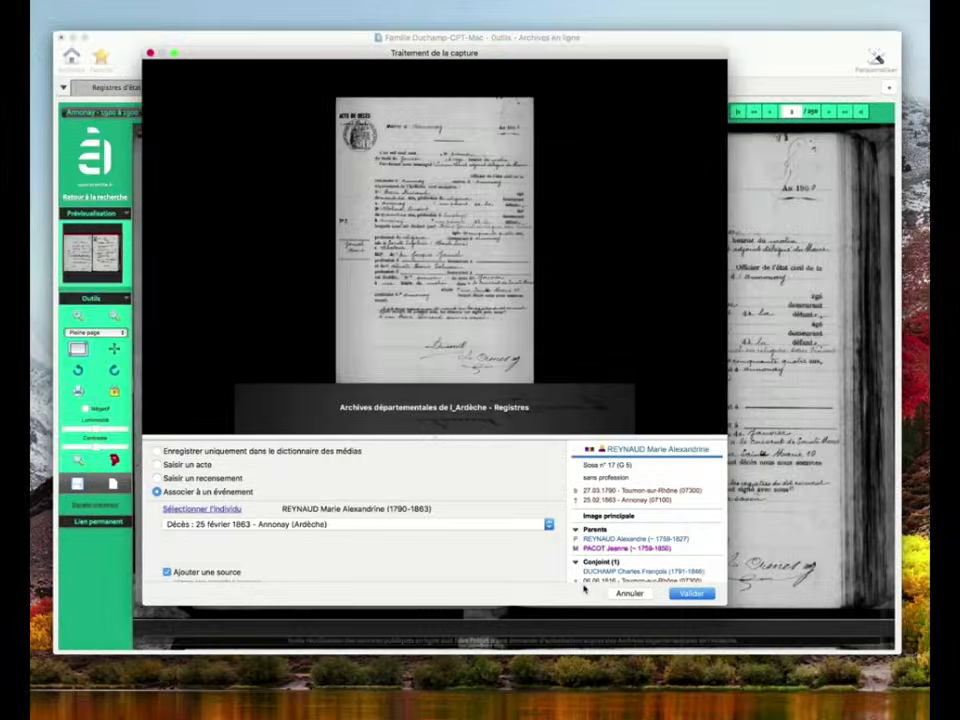
{"action": "scroll", "coordinate": [602, 560], "scroll_direction": "down", "scroll_amount": 5}
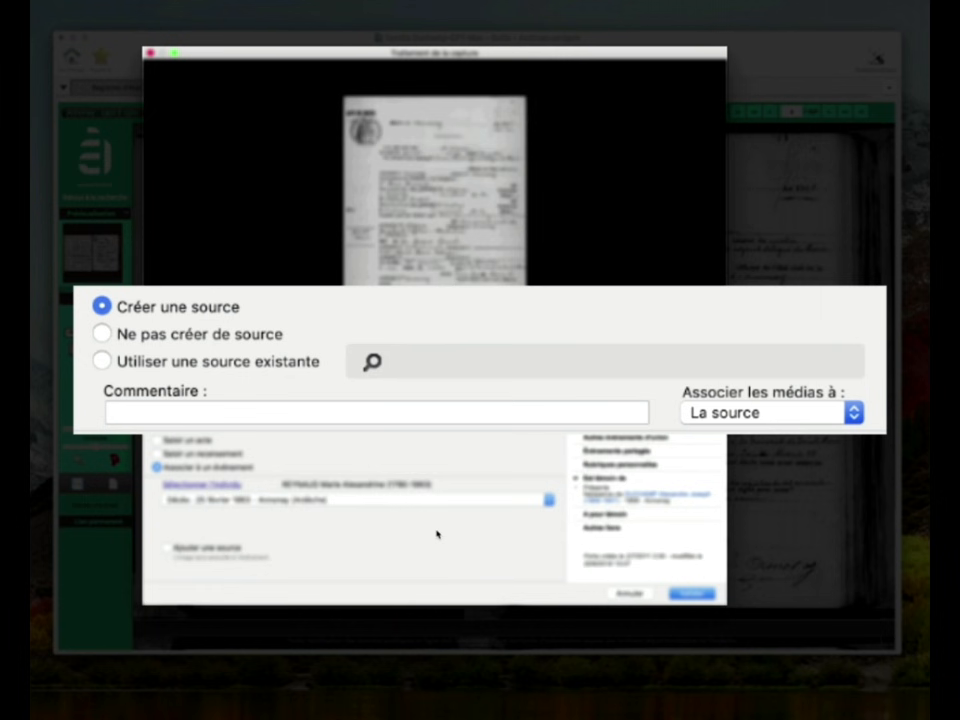
{"action": "left_click", "coordinate": [167, 548]}
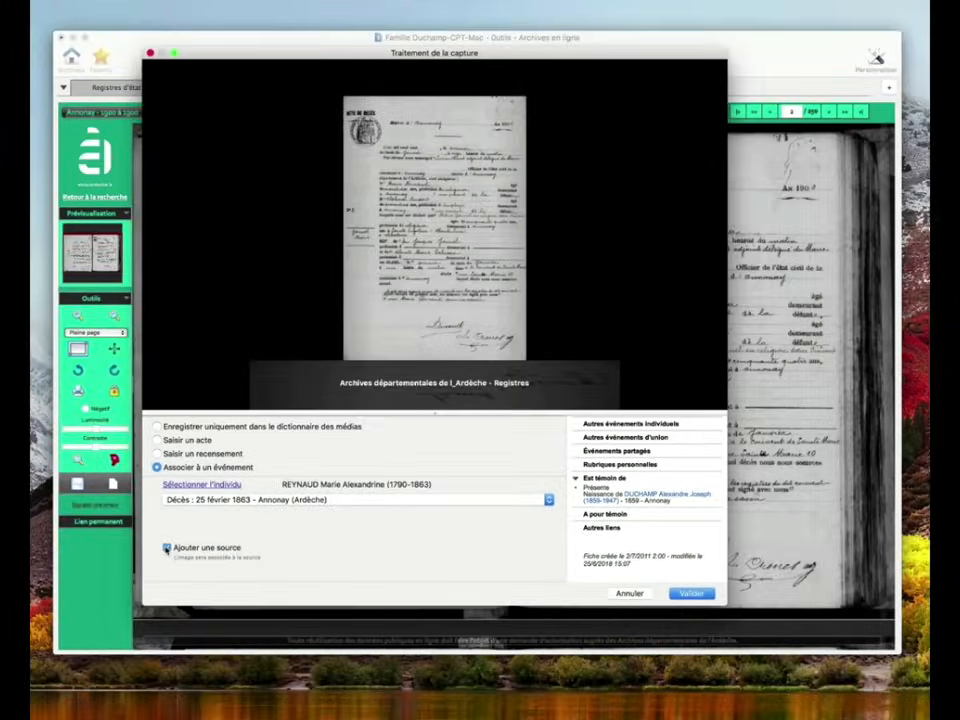
{"action": "left_click", "coordinate": [689, 593]}
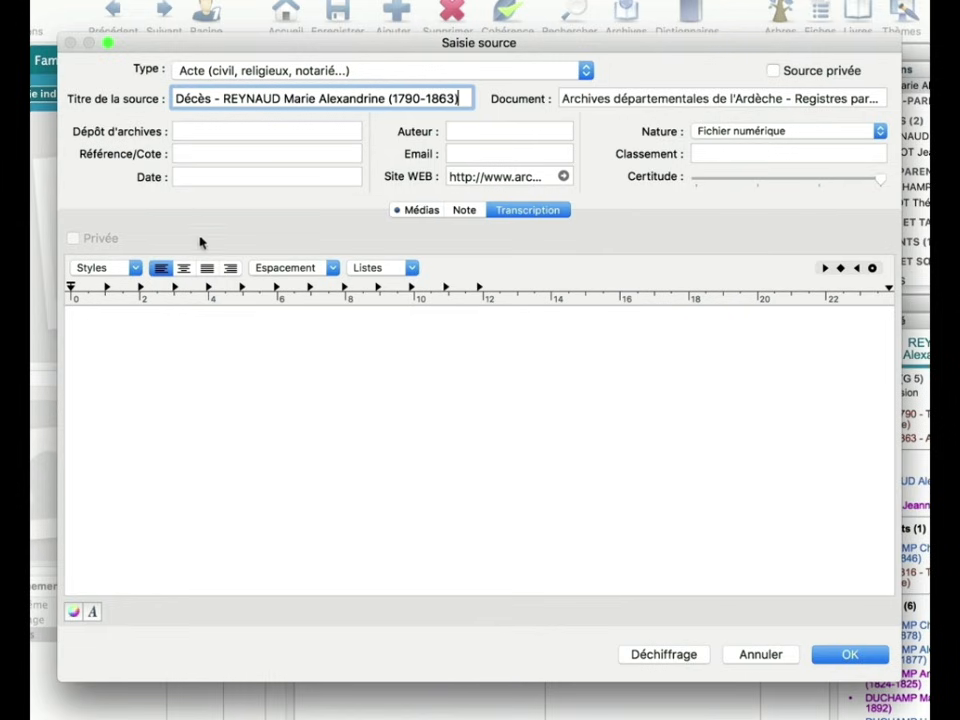
- Review the new source's media, certainty and website, keep type Acte (civil, religieux, notarié...) and nature Fichier numérique, and save the source
{"action": "left_click", "coordinate": [421, 210]}
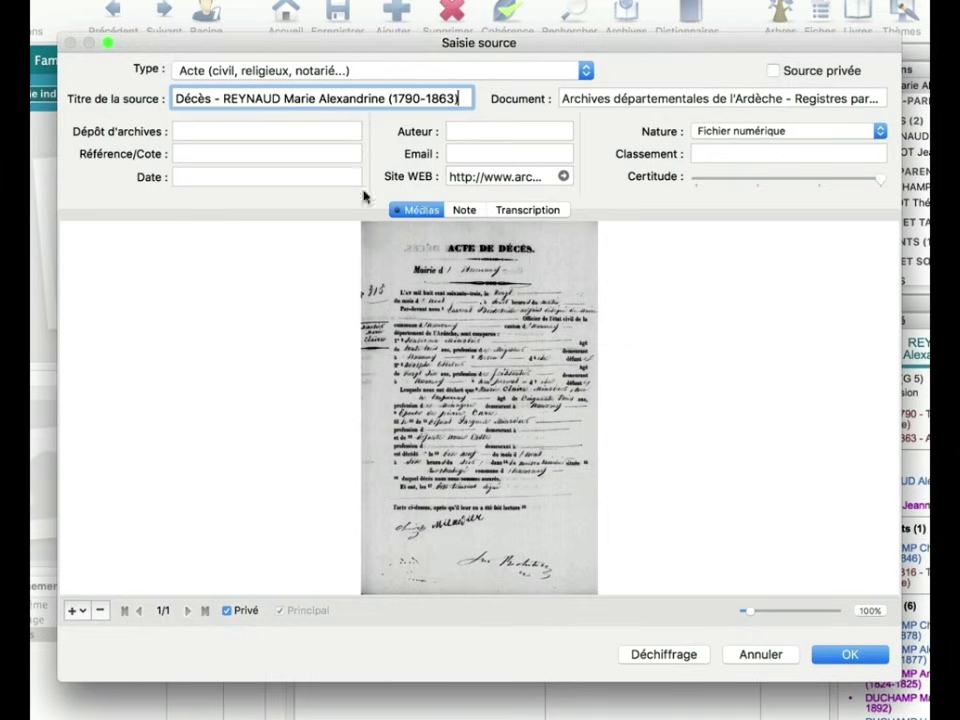
{"action": "left_click", "coordinate": [204, 71]}
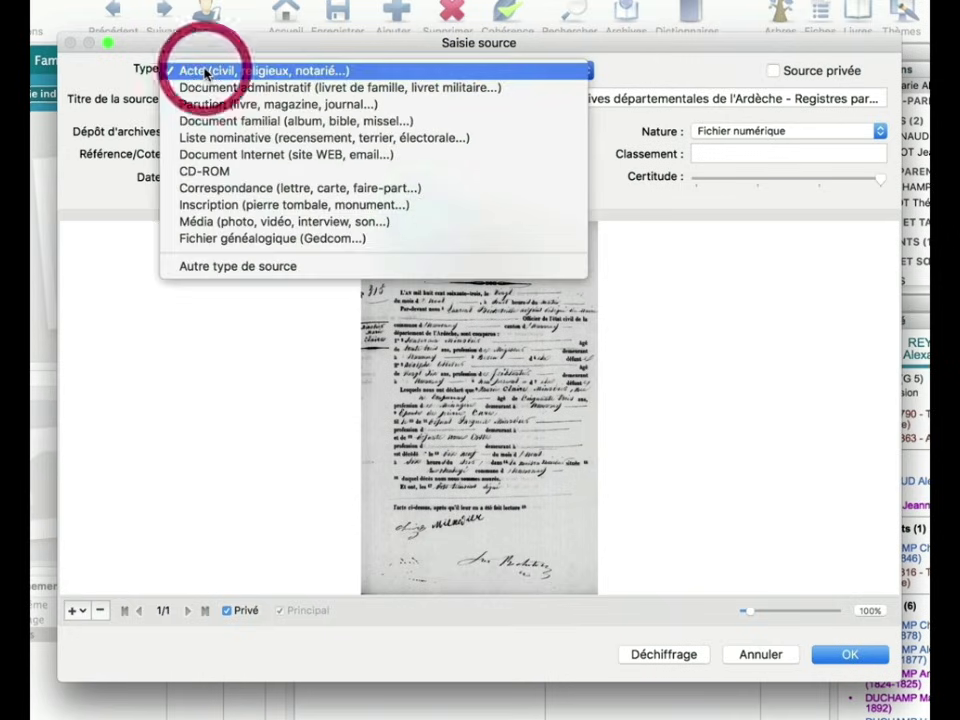
{"action": "left_click", "coordinate": [206, 71]}
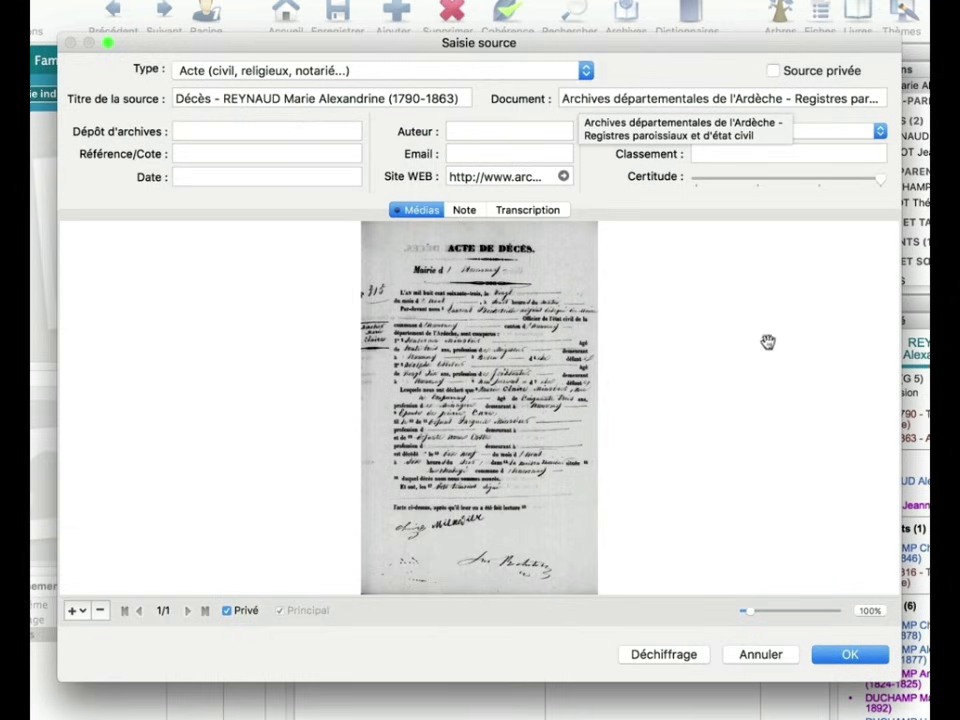
{"action": "left_click", "coordinate": [880, 180]}
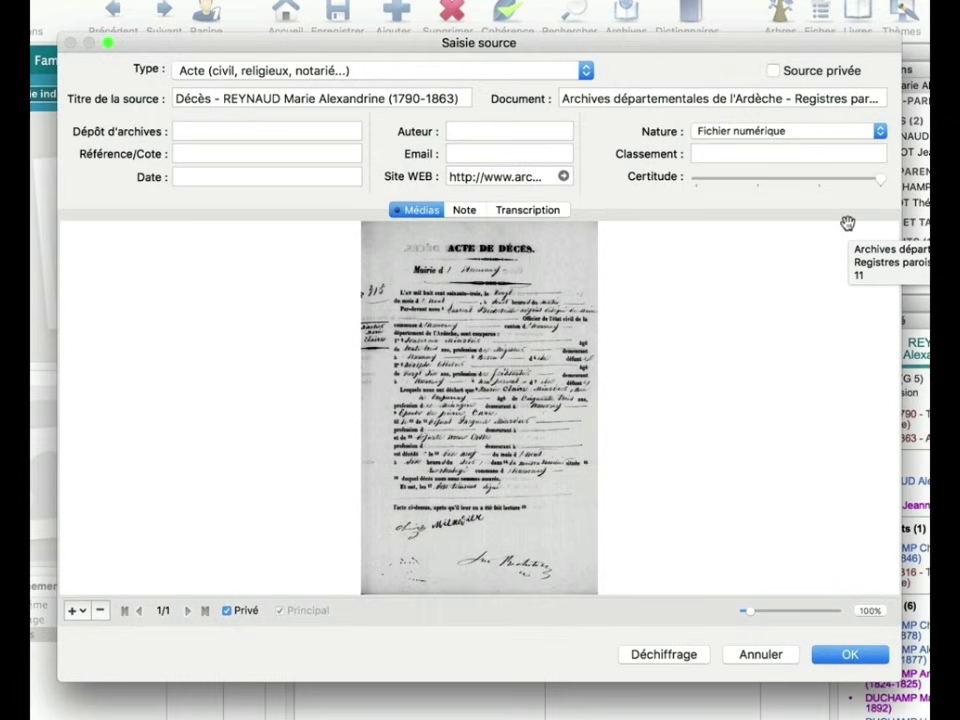
{"action": "left_click", "coordinate": [800, 131]}
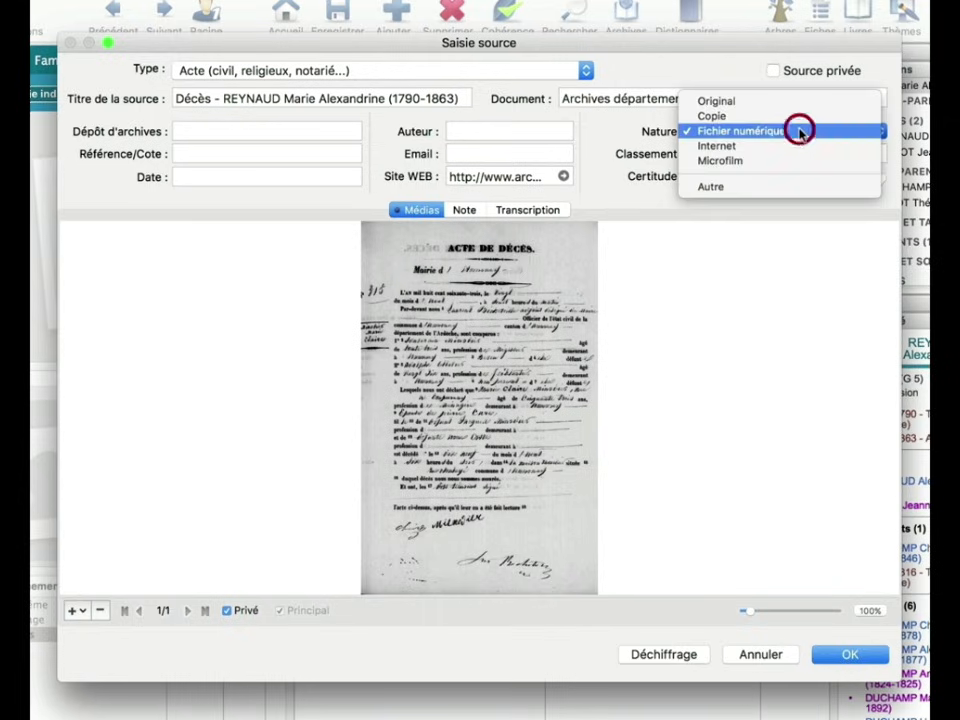
{"action": "left_click", "coordinate": [800, 131]}
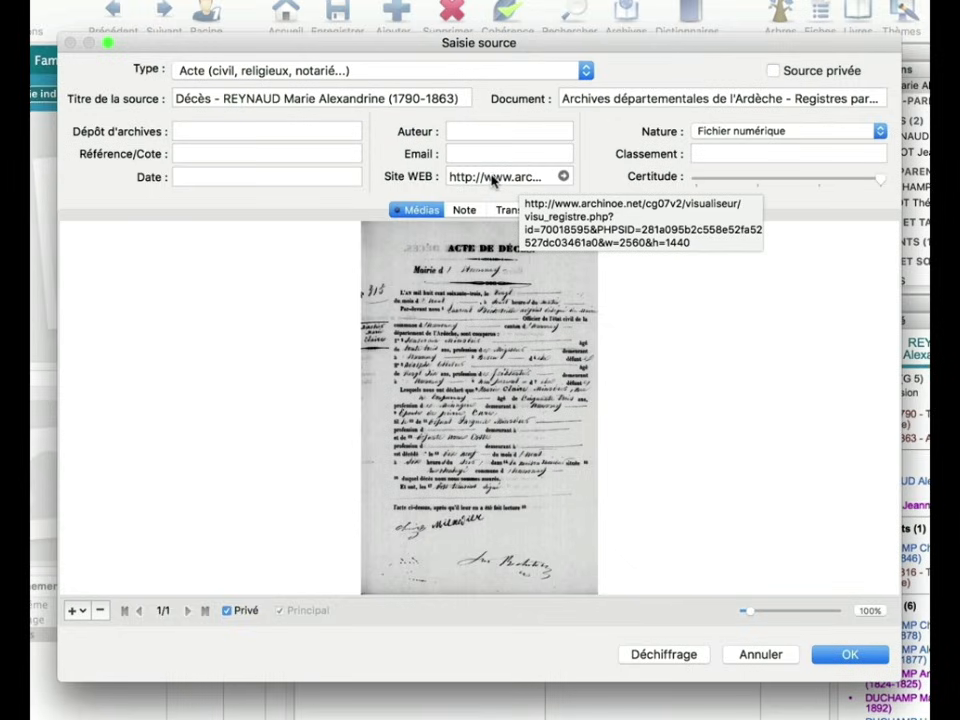
{"action": "left_click", "coordinate": [467, 177]}
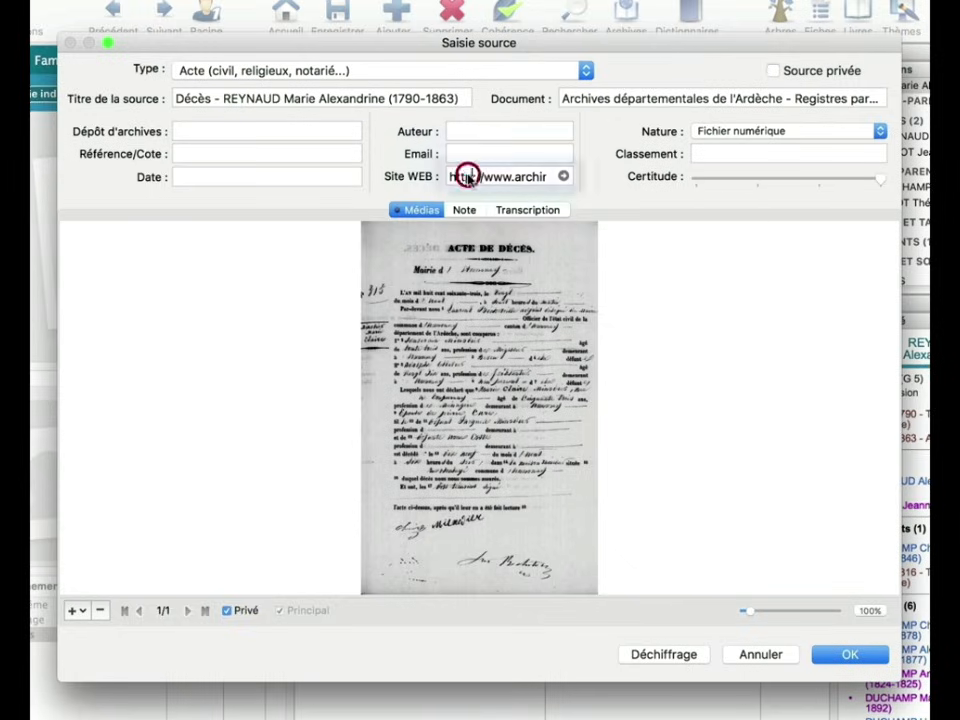
{"action": "double_click", "coordinate": [465, 176]}
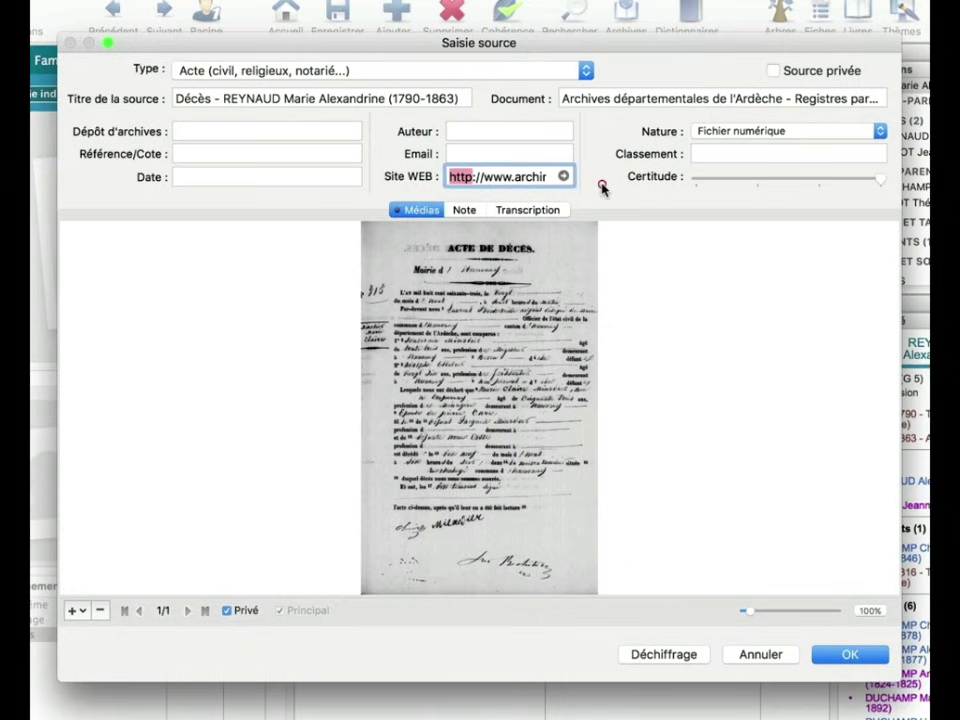
{"action": "left_click", "coordinate": [848, 656]}
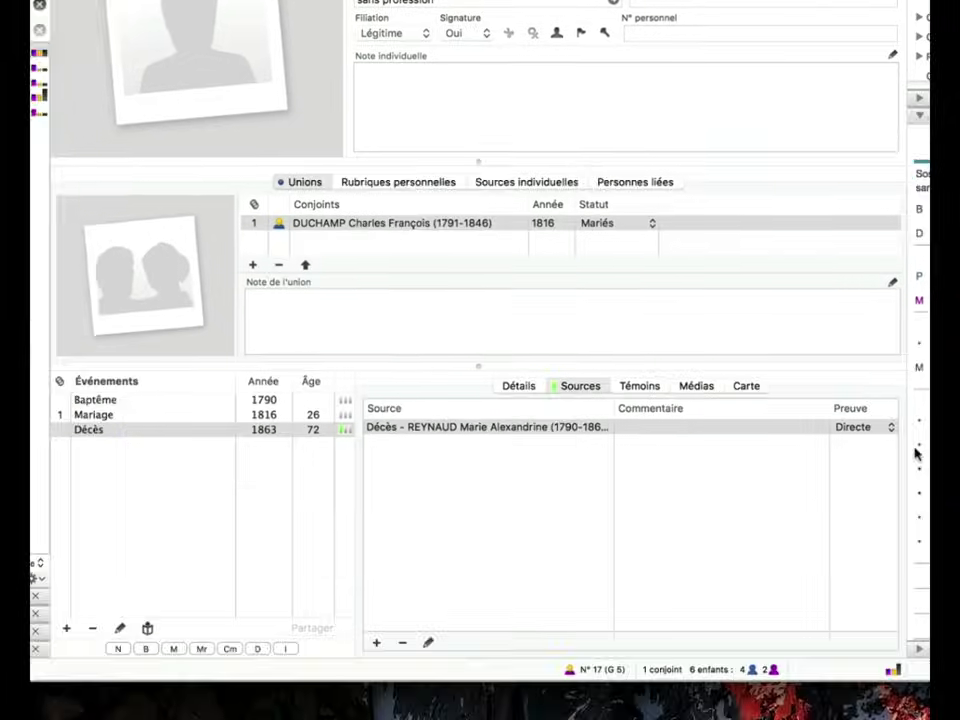
- With the individual's death event selected, search the media dictionary for "dec" and open the captured death record
{"action": "left_click", "coordinate": [114, 433]}
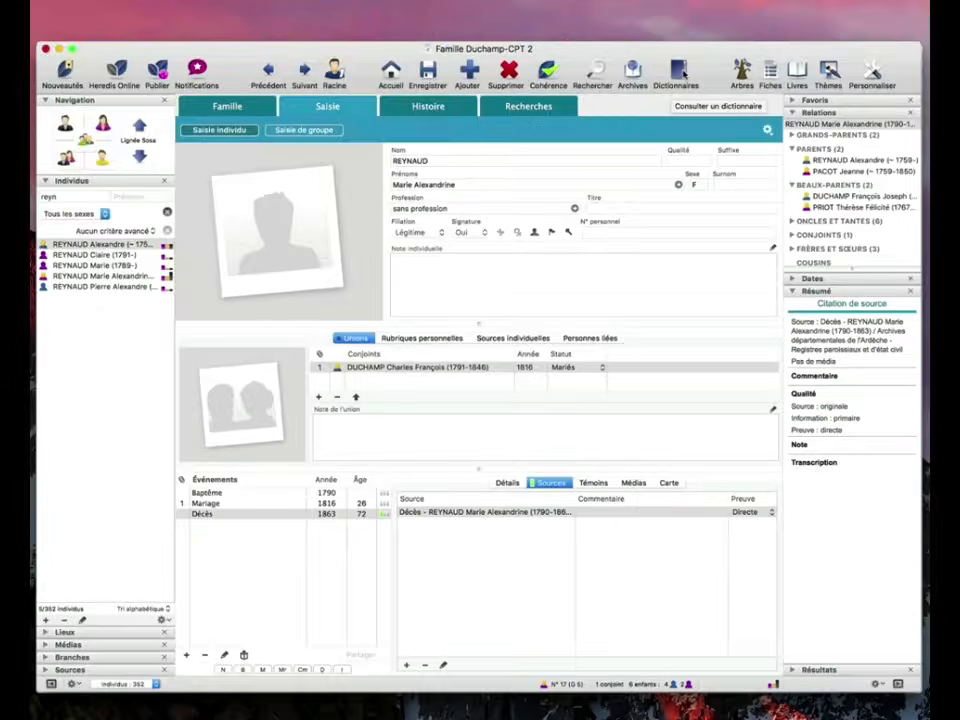
{"action": "left_click", "coordinate": [678, 74]}
{"action": "left_click", "coordinate": [619, 317]}
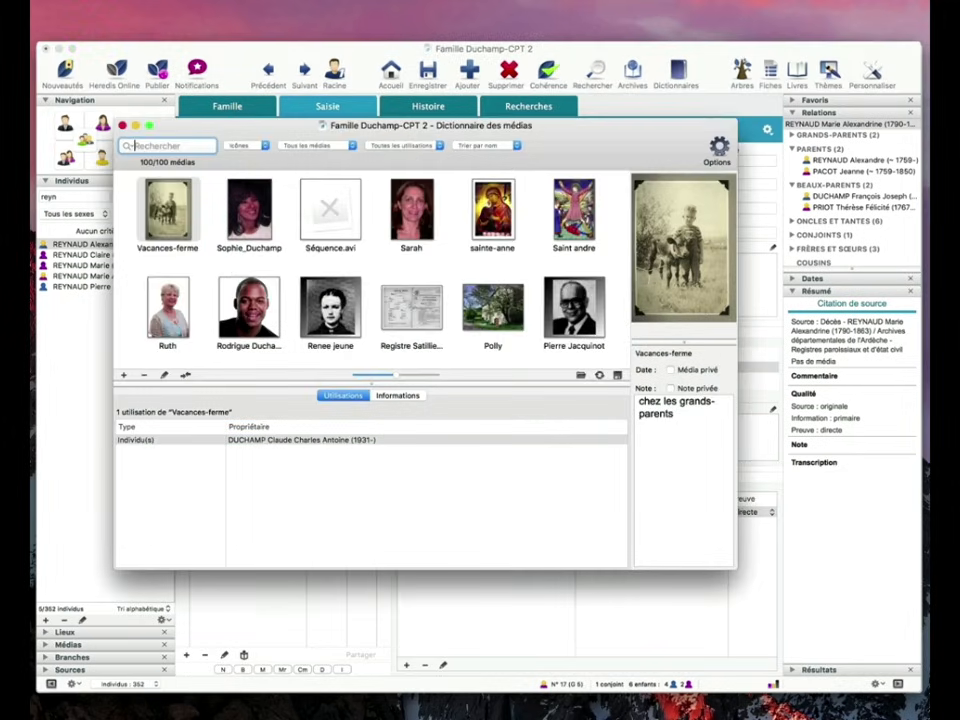
{"action": "type", "text": "dec"}
{"action": "double_click", "coordinate": [151, 204]}
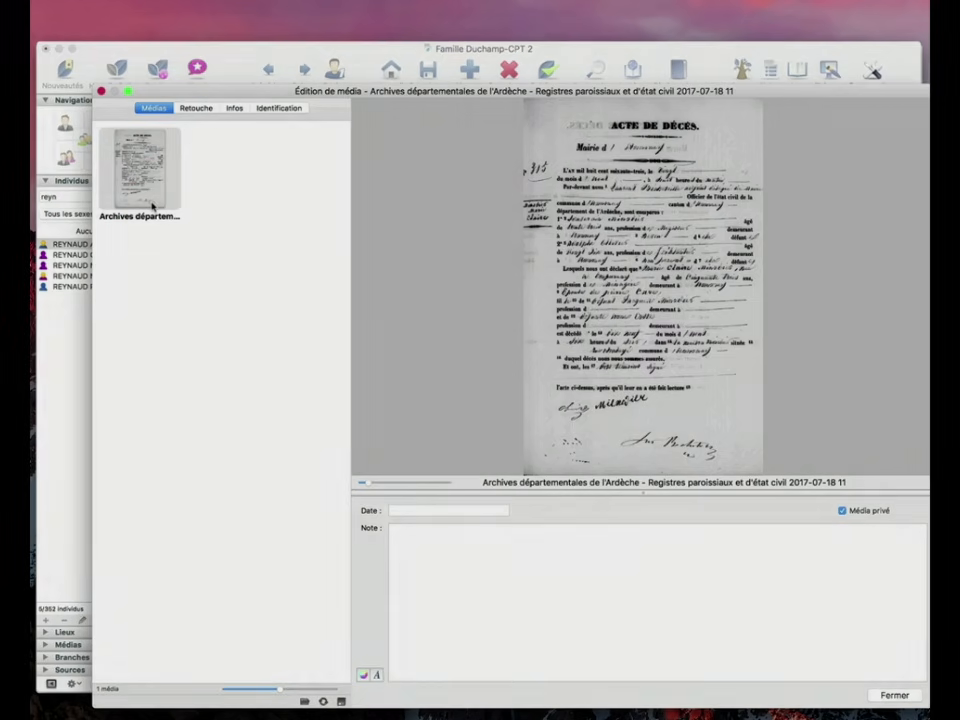
{"action": "scroll", "coordinate": [480, 346], "scroll_direction": "up", "scroll_amount": 1}
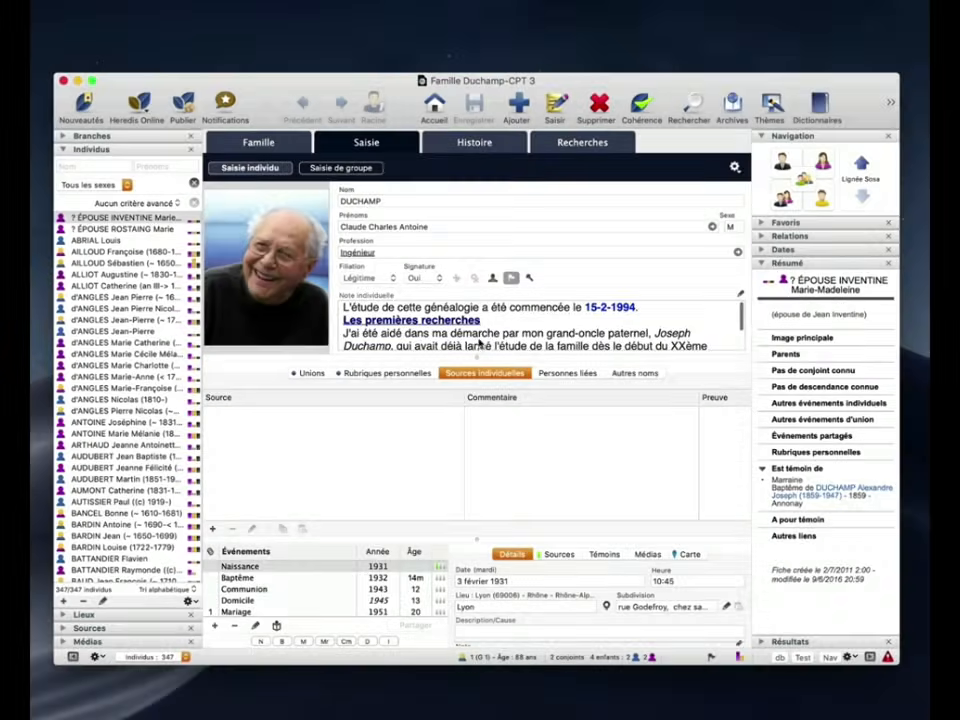
- Capture the M. Rousselière portrait from Gallica in the online archives and crop the capture to the framed picture
{"action": "left_click", "coordinate": [80, 0]}
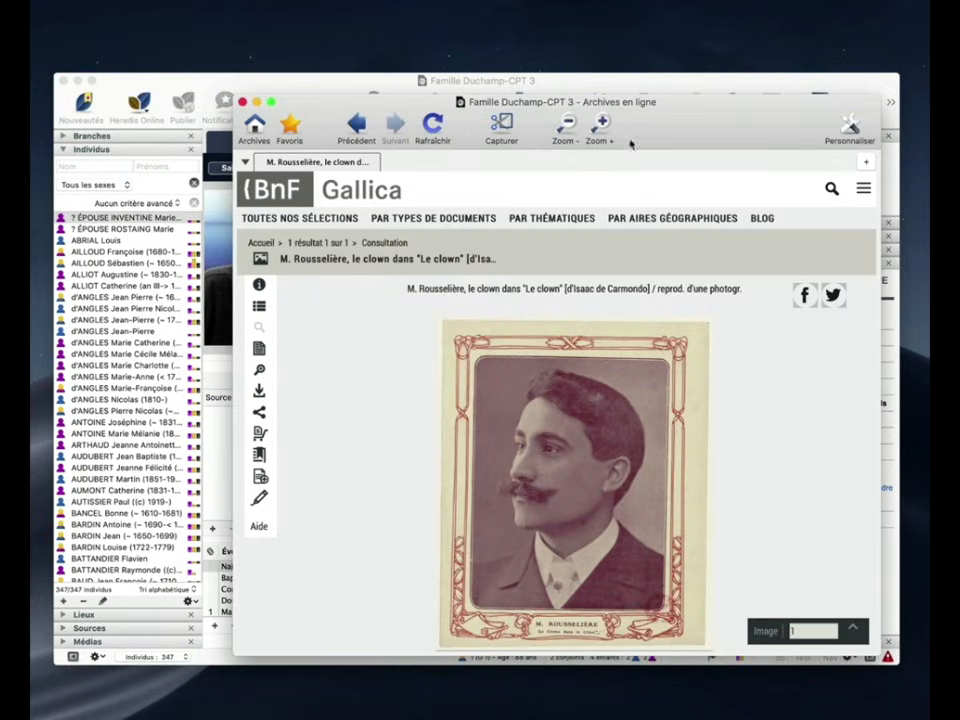
{"action": "left_click", "coordinate": [503, 122]}
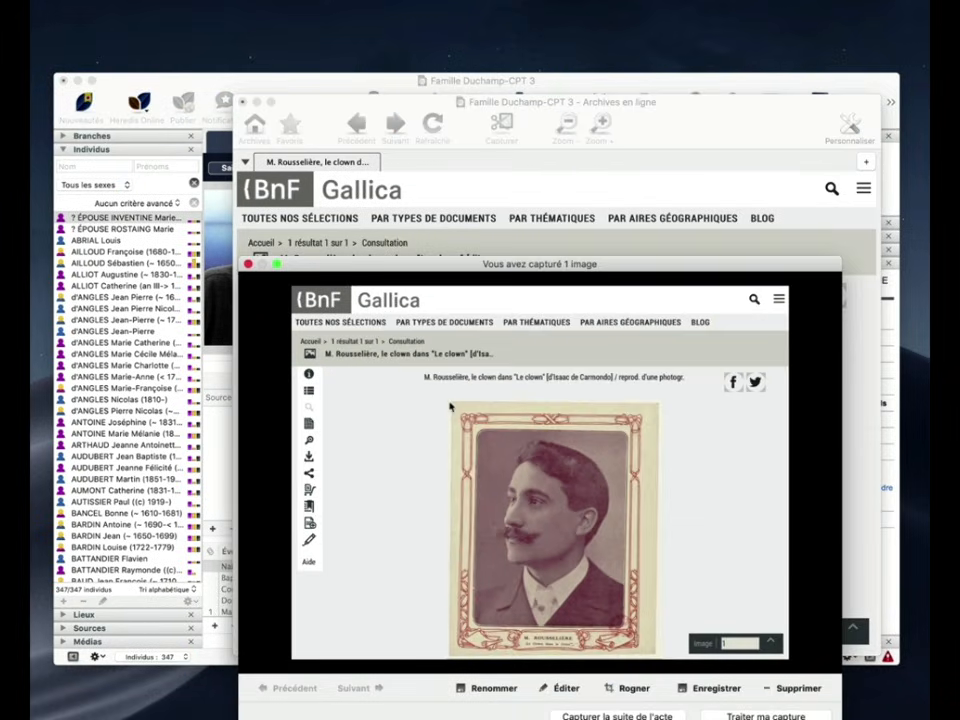
{"action": "left_click", "coordinate": [628, 688]}
{"action": "left_click_drag", "start_coordinate": [397, 380], "coordinate": [453, 405]}
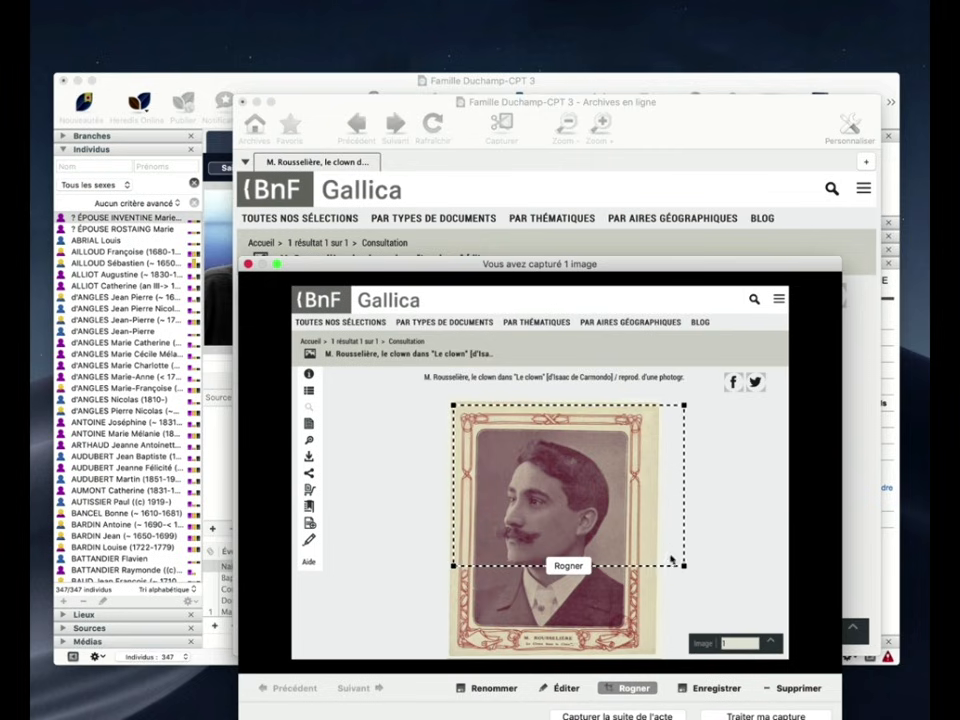
{"action": "left_click_drag", "start_coordinate": [684, 565], "coordinate": [652, 669]}
{"action": "left_click", "coordinate": [558, 652]}
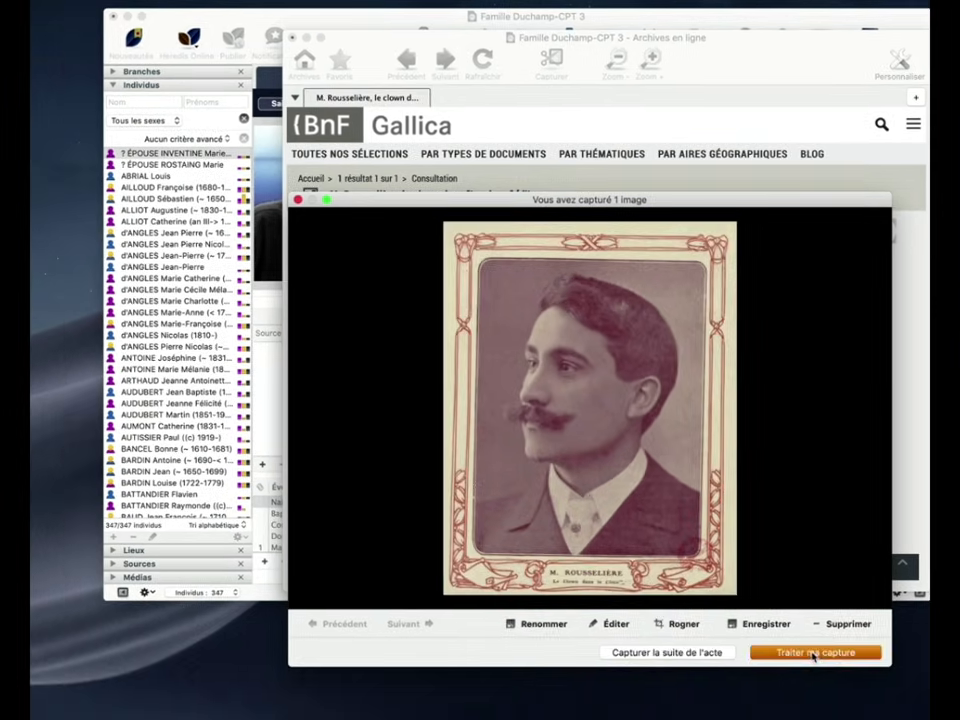
- Process the cropped portrait with Associer à un individu and start selecting the individual
{"action": "left_click", "coordinate": [785, 669]}
{"action": "left_click", "coordinate": [366, 497]}
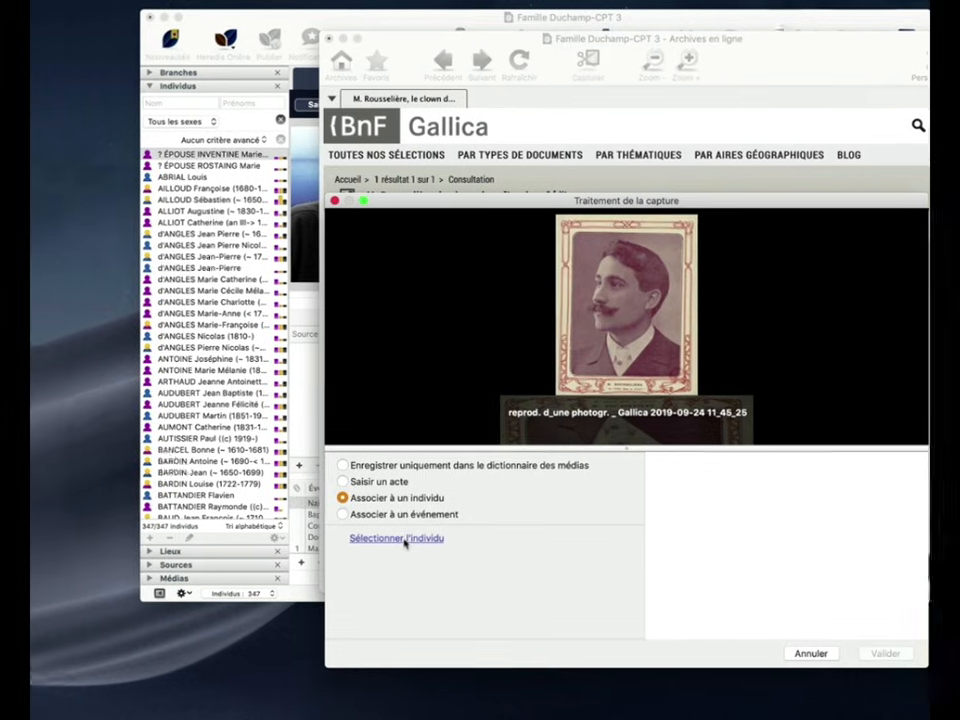
{"action": "left_click", "coordinate": [366, 539]}
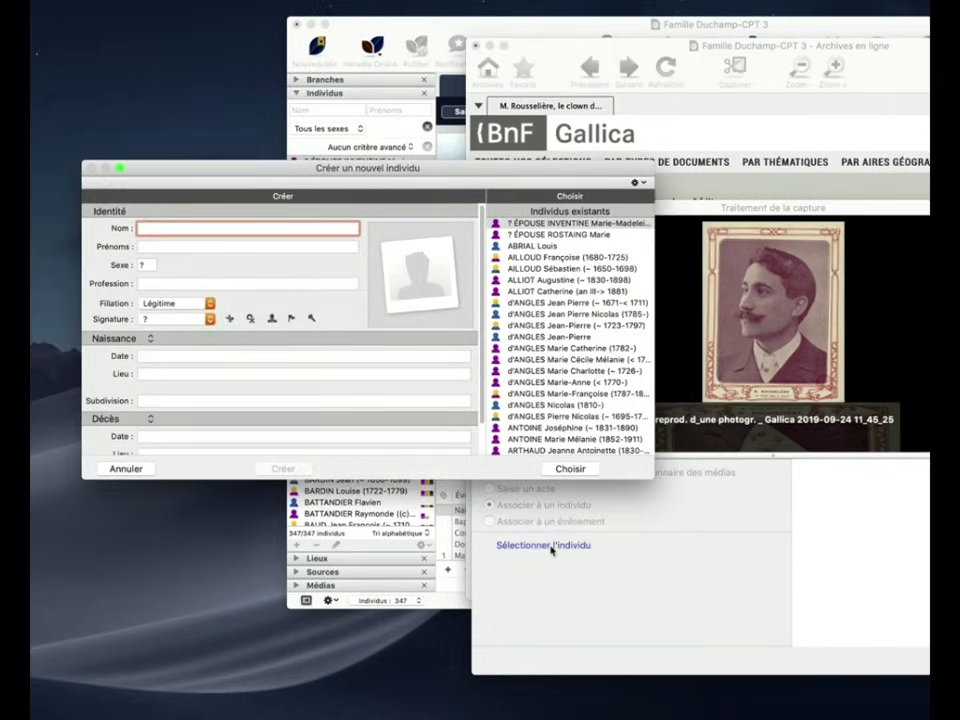
- Create a new individual for the portrait by entering the surname and first name and setting the sex to M
{"action": "type", "text": "ROUSSELIERE"}
{"action": "key", "text": "Tab"}
{"action": "type", "text": "Charles"}
{"action": "key", "text": "Tab"}
{"action": "type", "text": "M"}
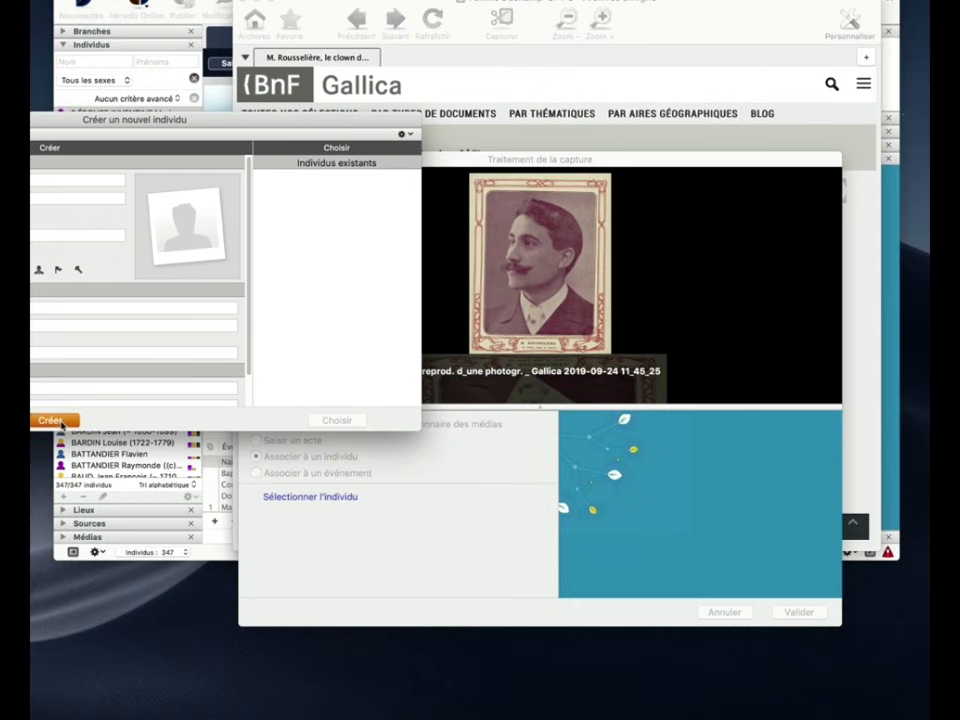
{"action": "left_click", "coordinate": [284, 522]}
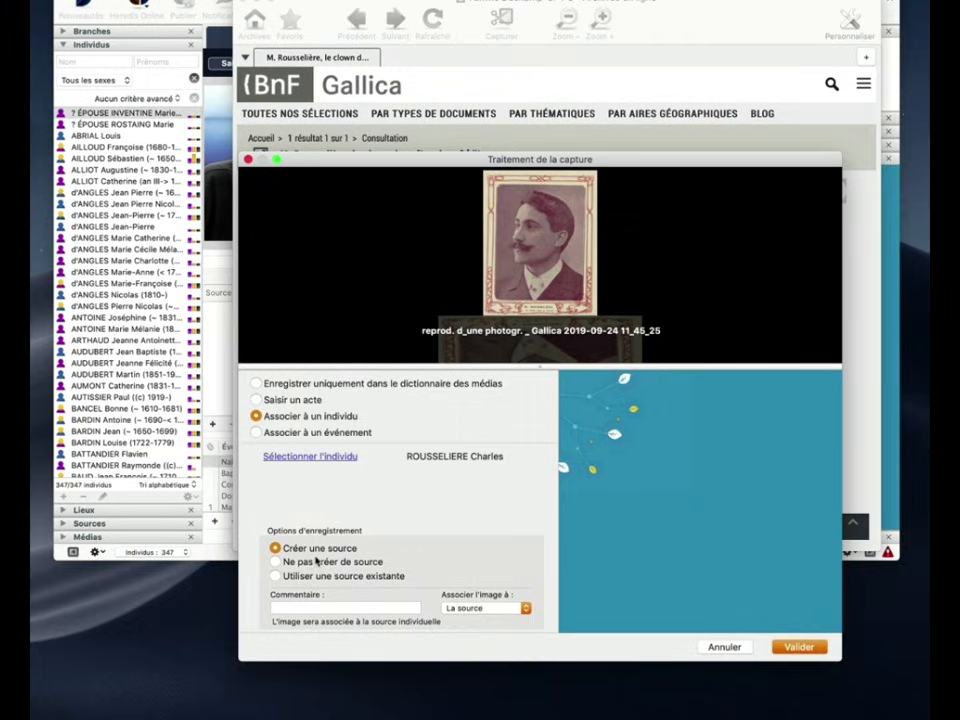
- Associate the image with L'individu, keep Créer une source as the recording option, and validate the capture
{"action": "left_click", "coordinate": [522, 608]}
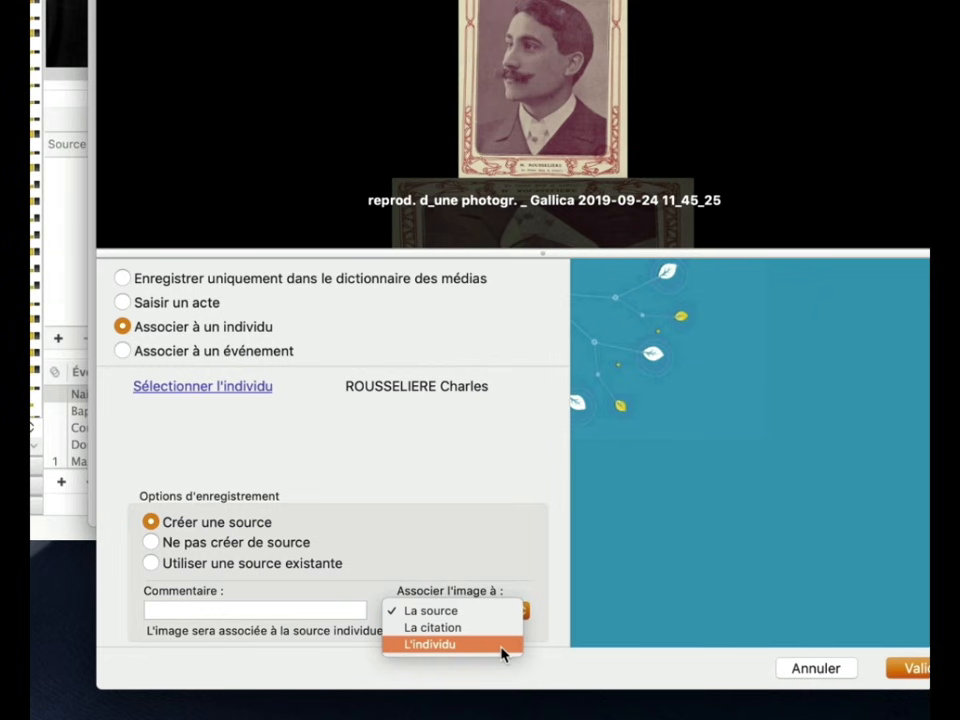
{"action": "left_click", "coordinate": [503, 654]}
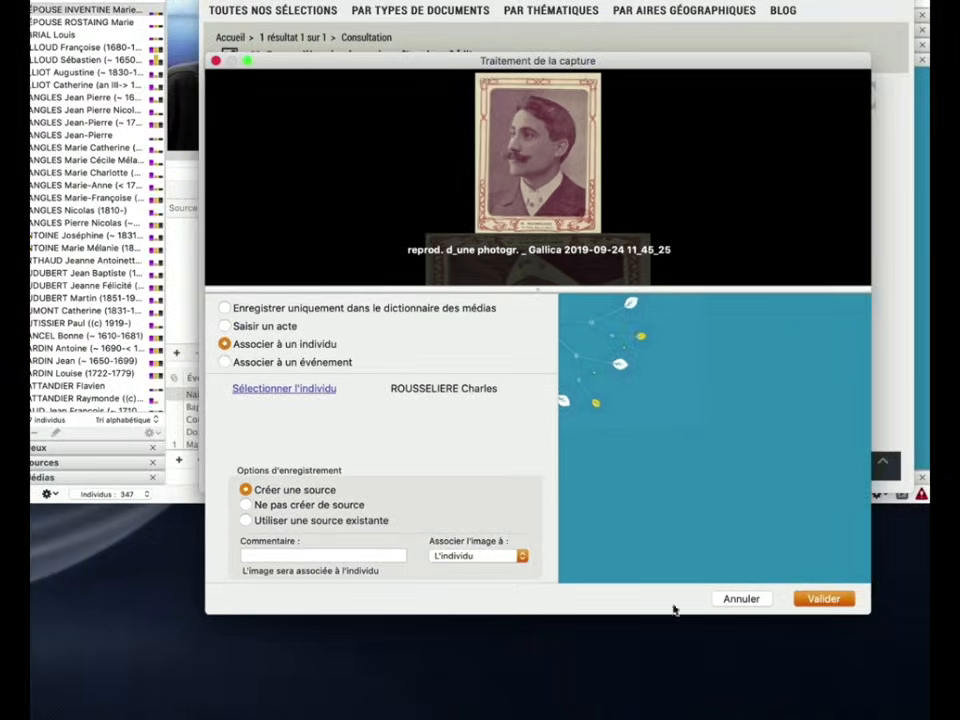
{"action": "left_click", "coordinate": [818, 601]}
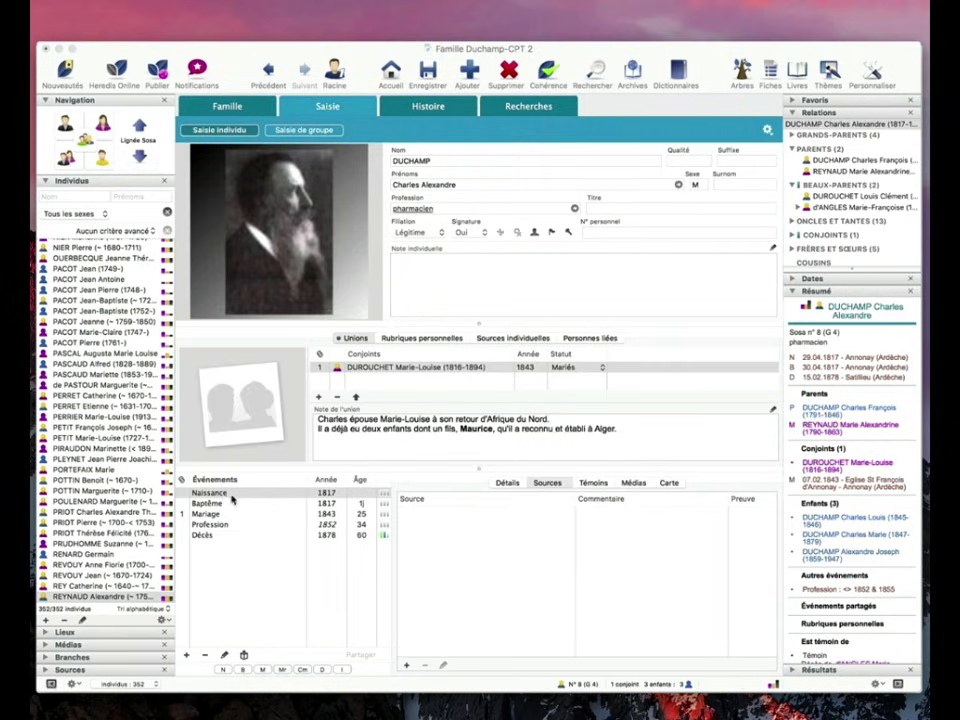
- Show the details of the individual's 1817 birth event in Annonay and start an online archive search from that event
{"action": "left_click", "coordinate": [507, 482]}
{"action": "left_click", "coordinate": [208, 494]}
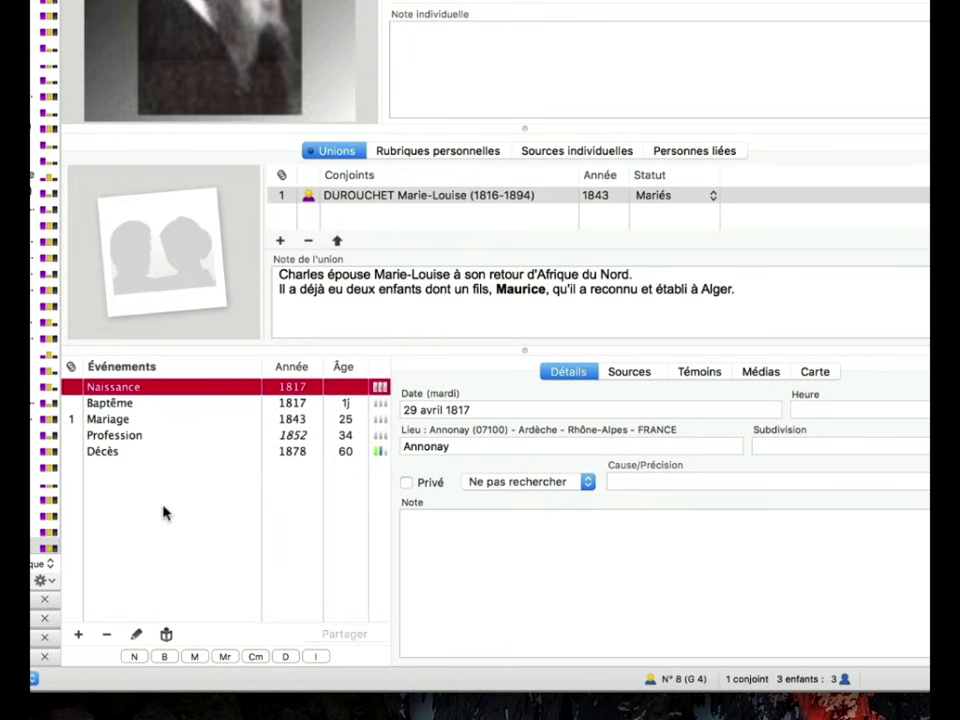
{"action": "left_click", "coordinate": [190, 633]}
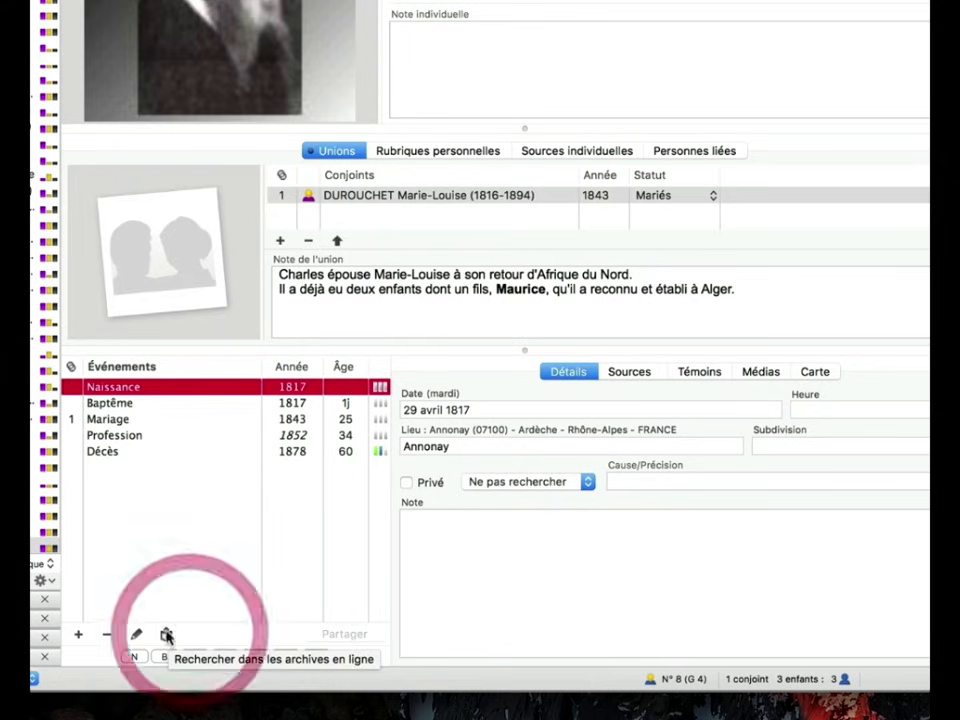
{"action": "left_click", "coordinate": [166, 636]}
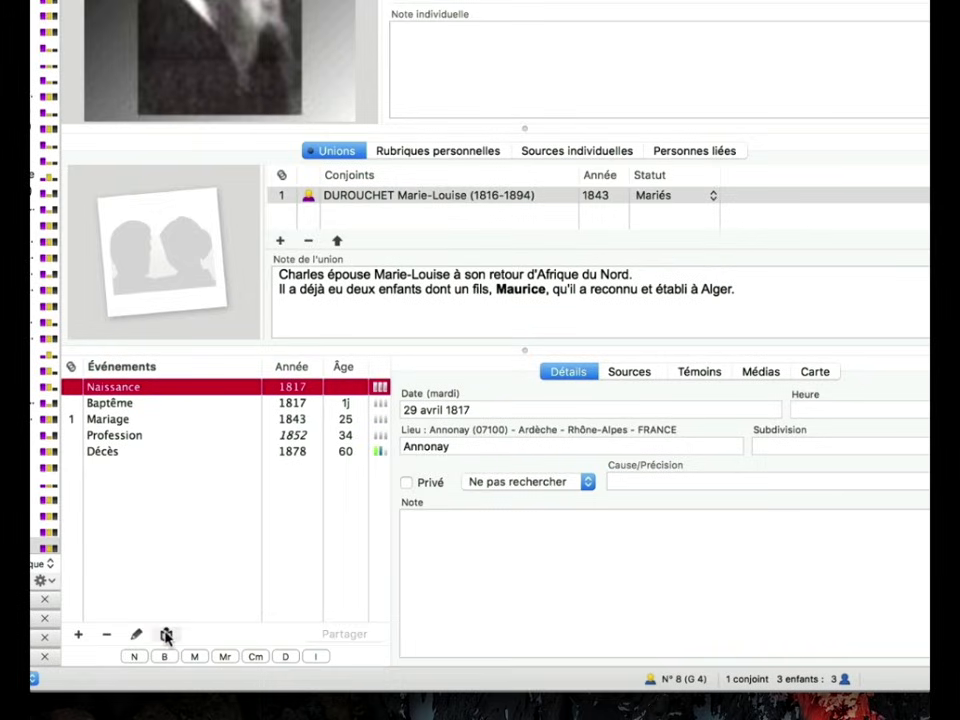
- Search the Ardèche civil registers for Annonay death records starting in 1863 and open the register at view 25
{"action": "mouse_move", "coordinate": [355, 208]}
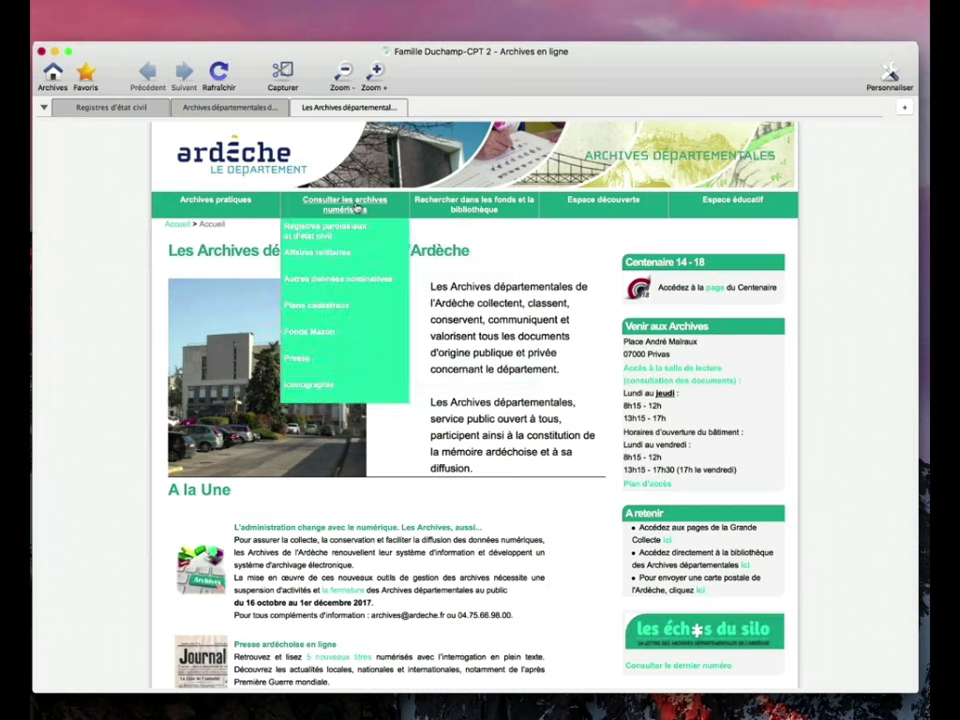
{"action": "left_click", "coordinate": [326, 228]}
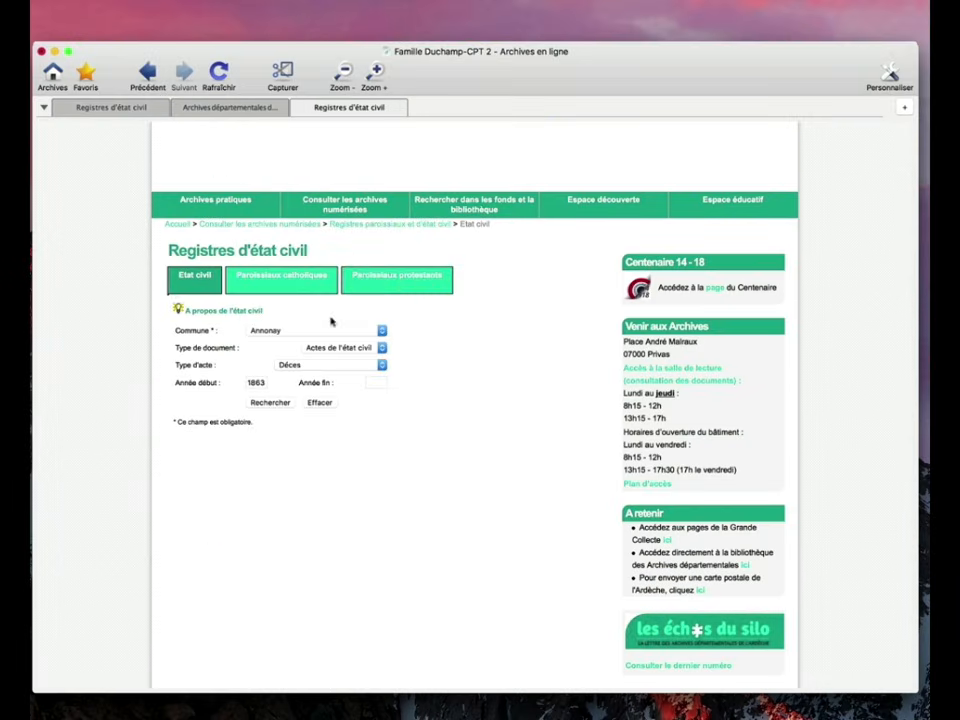
{"action": "left_click", "coordinate": [276, 404]}
{"action": "left_click", "coordinate": [307, 475]}
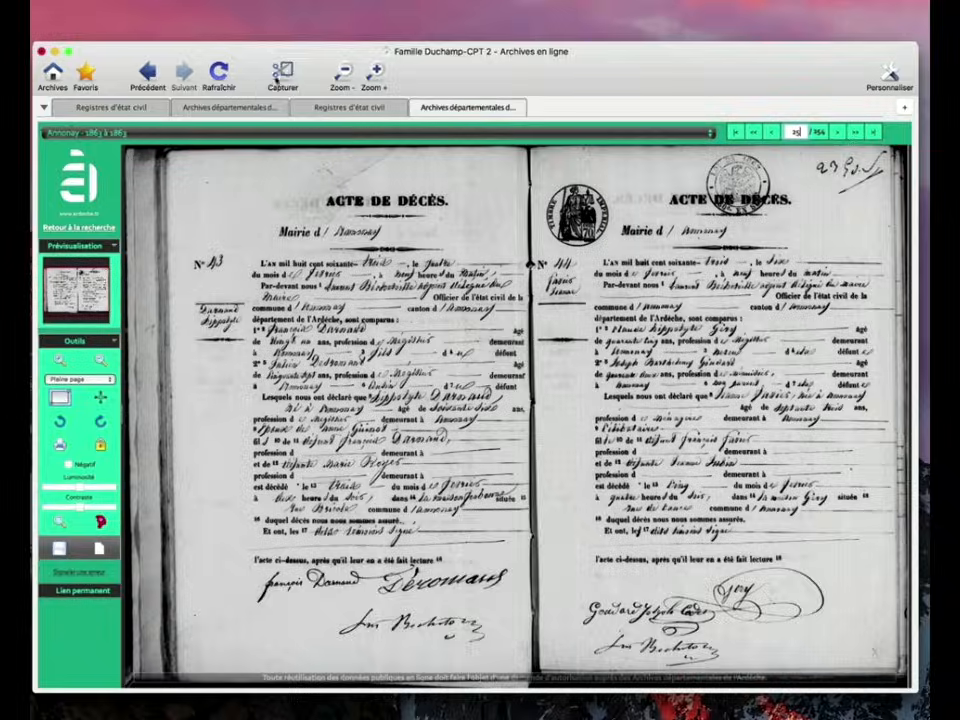
- Capture the displayed register spread and crop it to the page with death record no. 43
{"action": "left_click", "coordinate": [282, 70]}
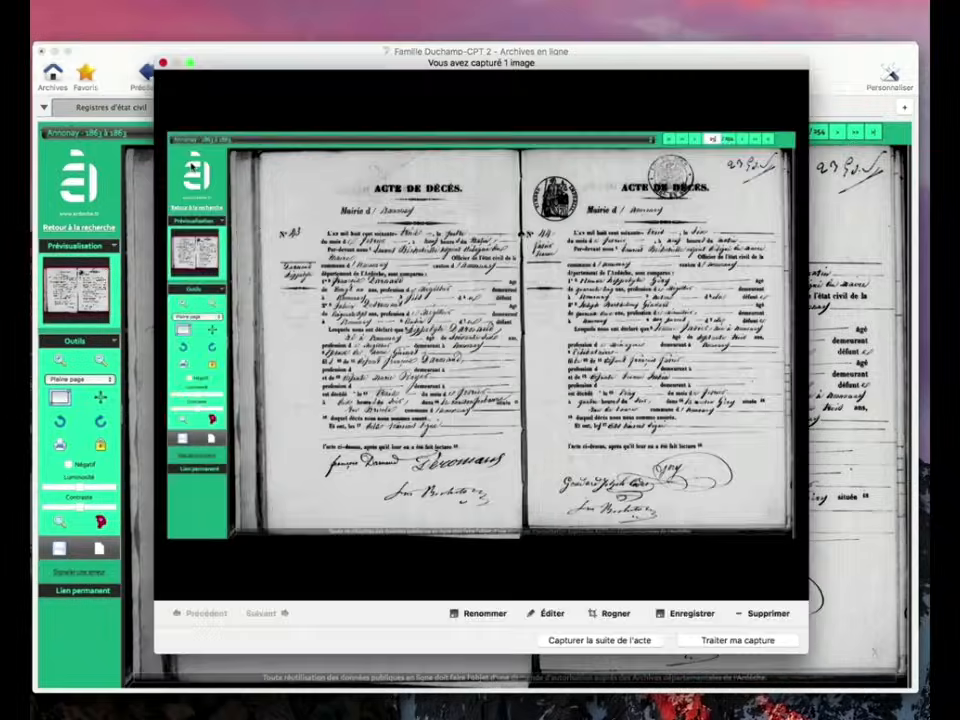
{"action": "left_click", "coordinate": [615, 613]}
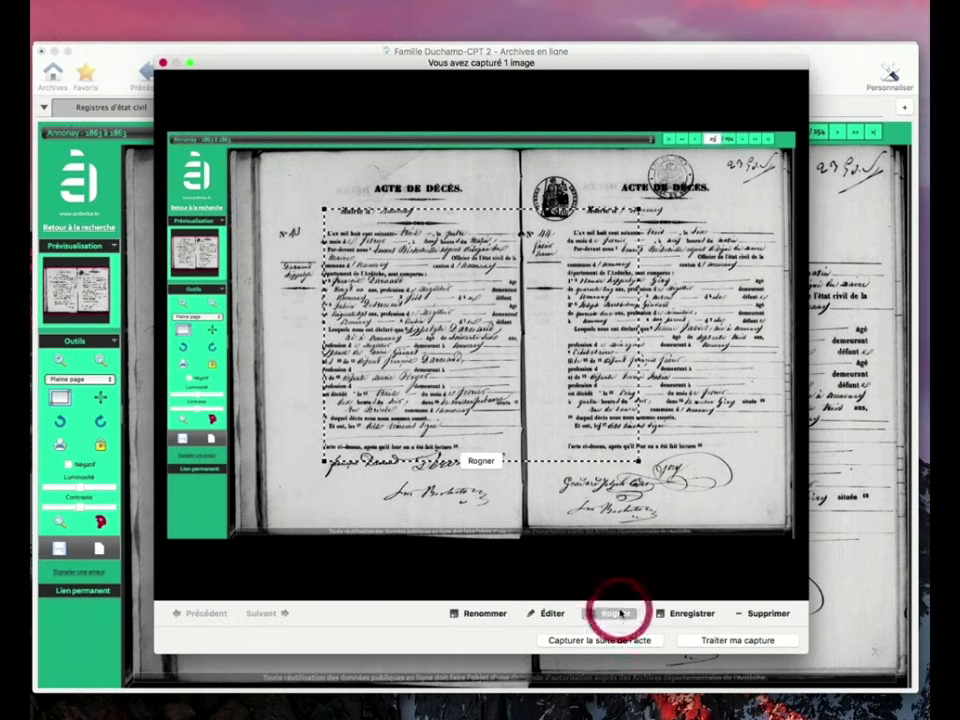
{"action": "left_click_drag", "start_coordinate": [323, 208], "coordinate": [257, 147]}
{"action": "left_click_drag", "start_coordinate": [640, 461], "coordinate": [521, 523]}
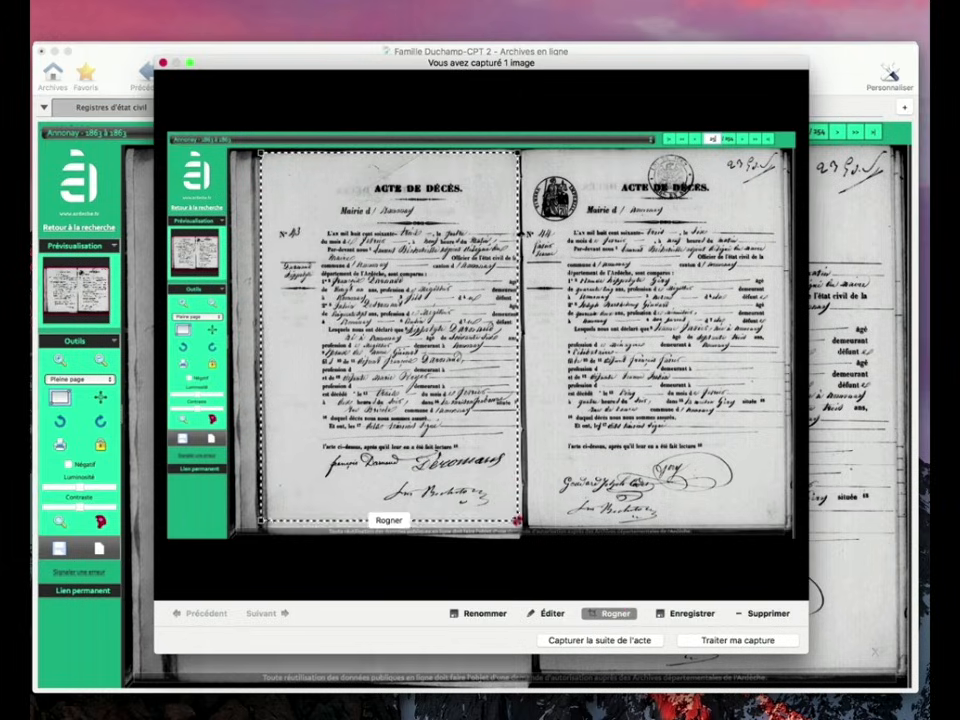
{"action": "left_click", "coordinate": [388, 520]}
- Process the capture with Associer à un événement for the 1817 birth event, keeping Ajouter une source enabled, and validate it
{"action": "left_click", "coordinate": [735, 640]}
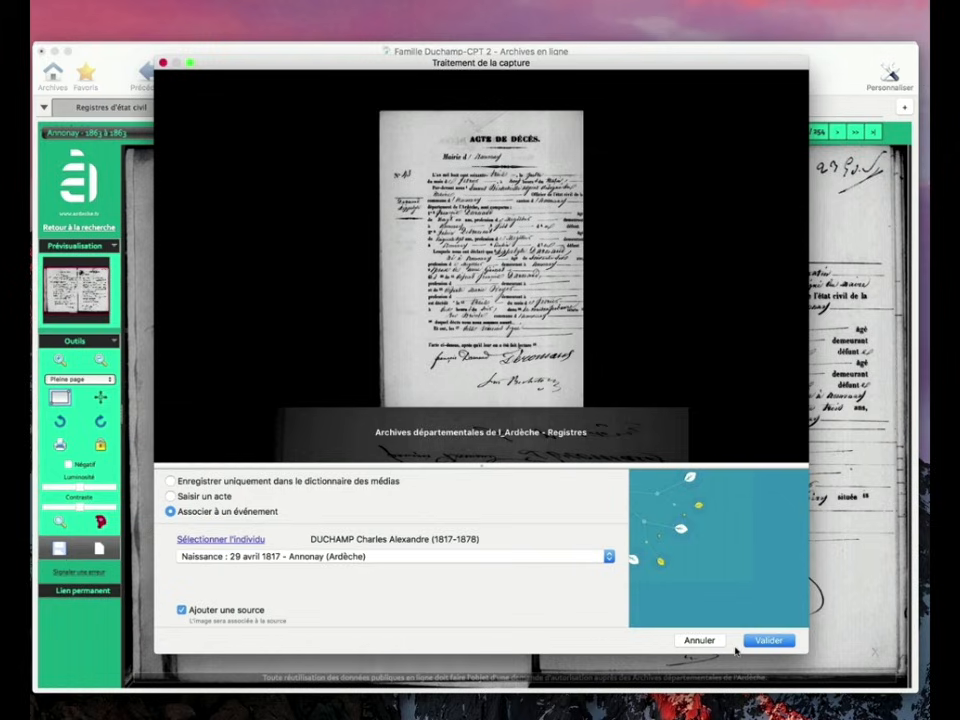
{"action": "left_click", "coordinate": [763, 645]}
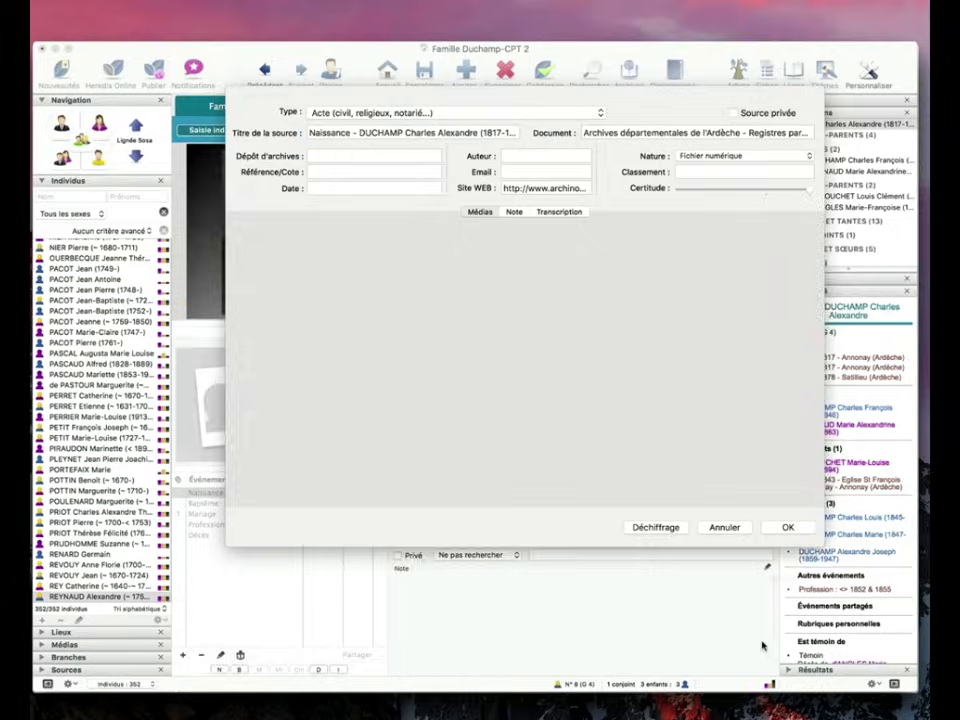